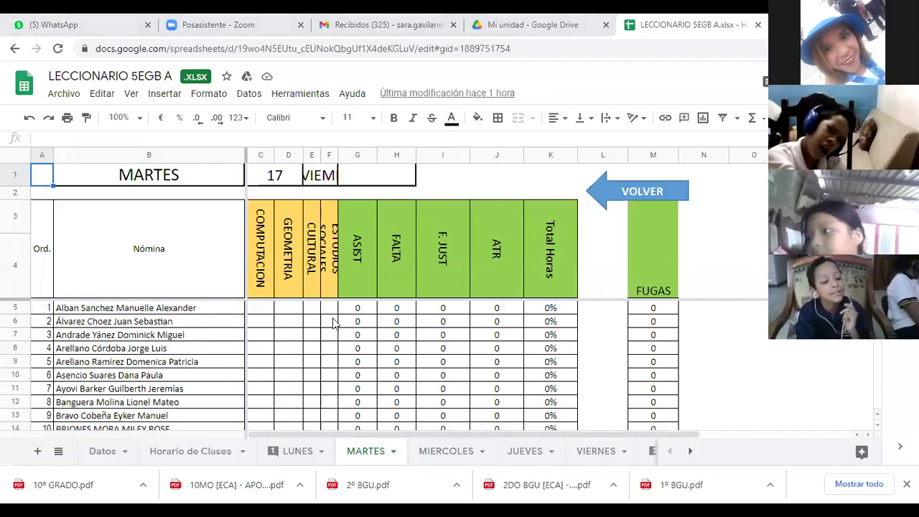
# Enter the attendance mark A in the MARTES sheet's GEOMETRIA column for students 1 to 3 (D5:D7).
pyautogui.click(287, 306)
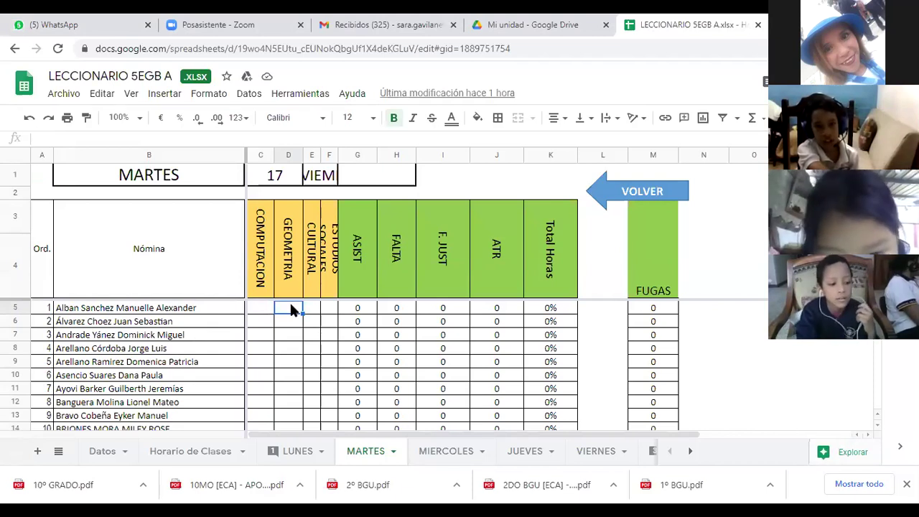
pyautogui.write('A')
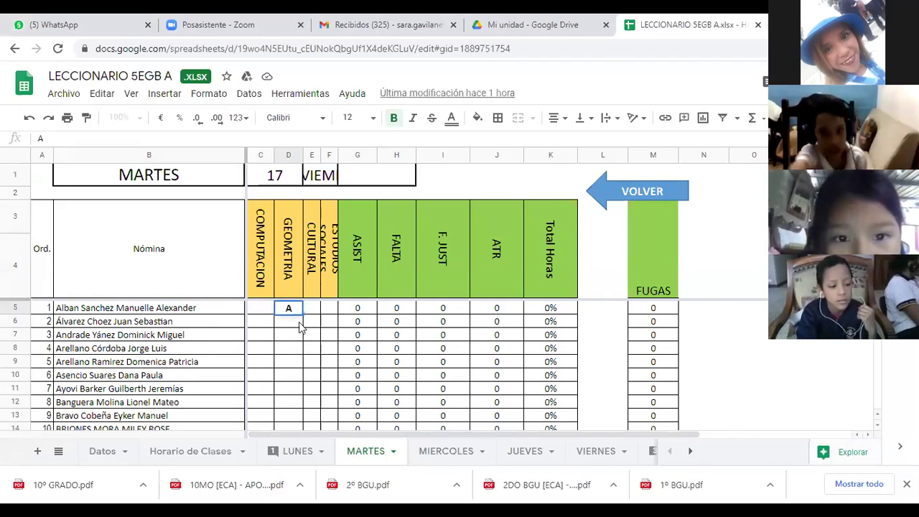
pyautogui.press('Escape')
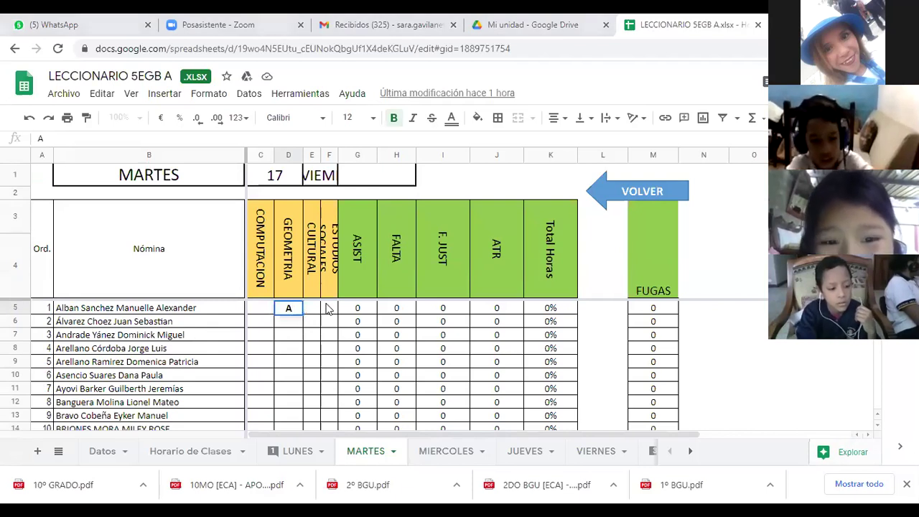
pyautogui.click(288, 324)
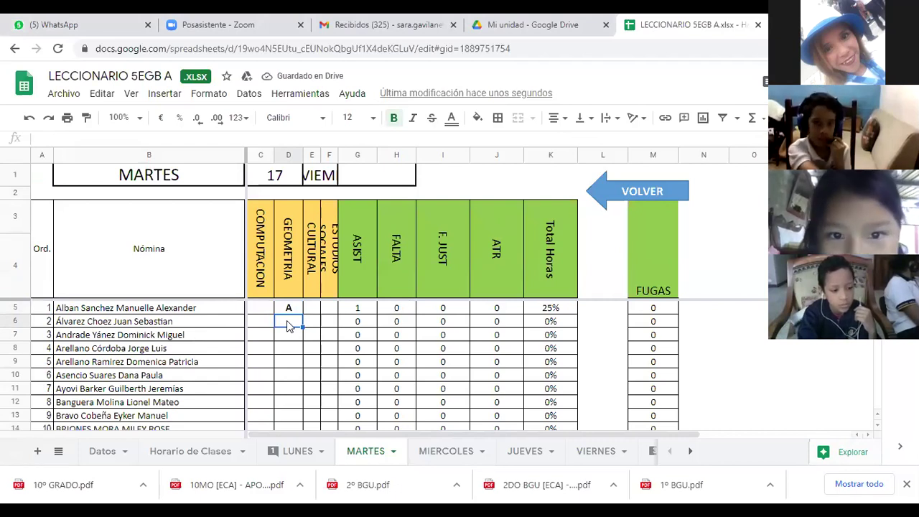
pyautogui.write('A')
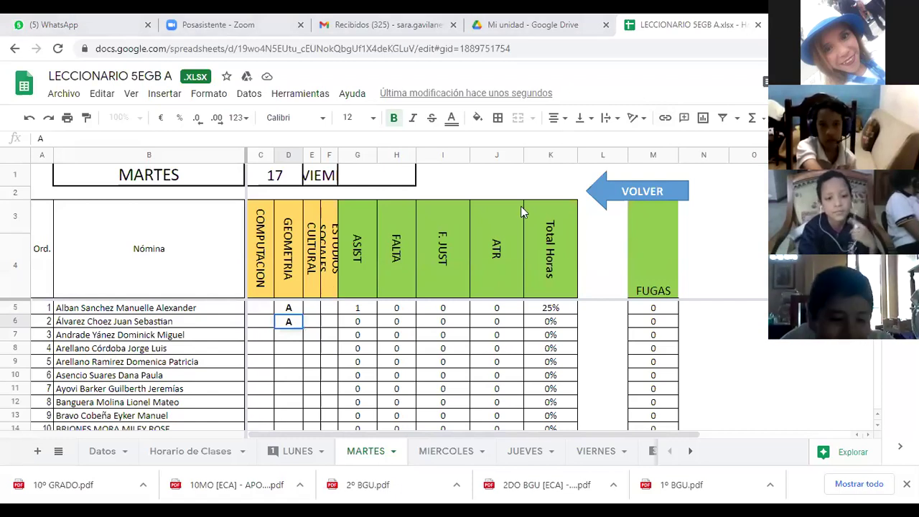
pyautogui.click(287, 340)
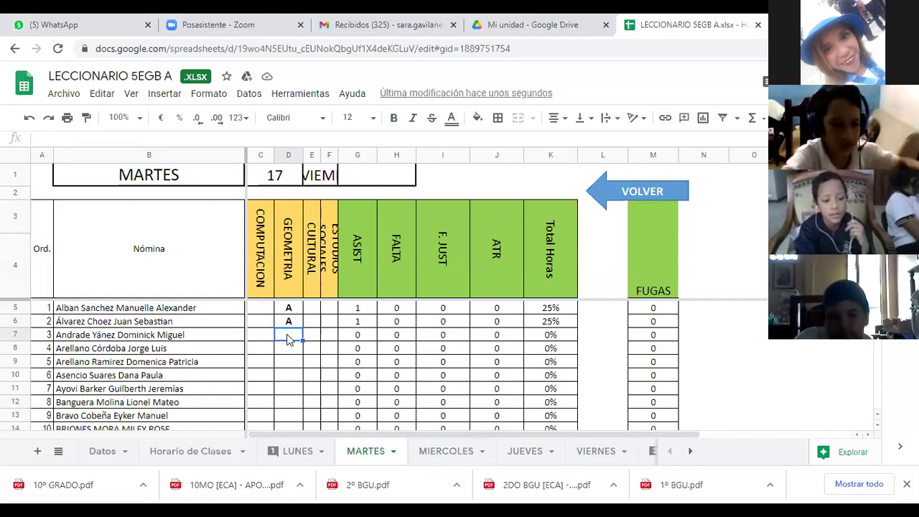
pyautogui.write('A')
# Enter A in the GEOMETRIA column for students 4 and 5 (D8:D9).
pyautogui.click(286, 348)
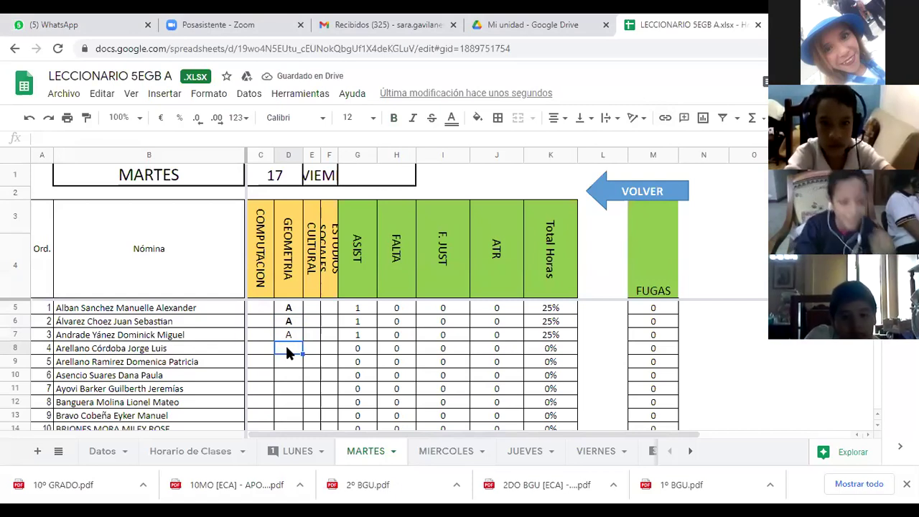
pyautogui.write('A')
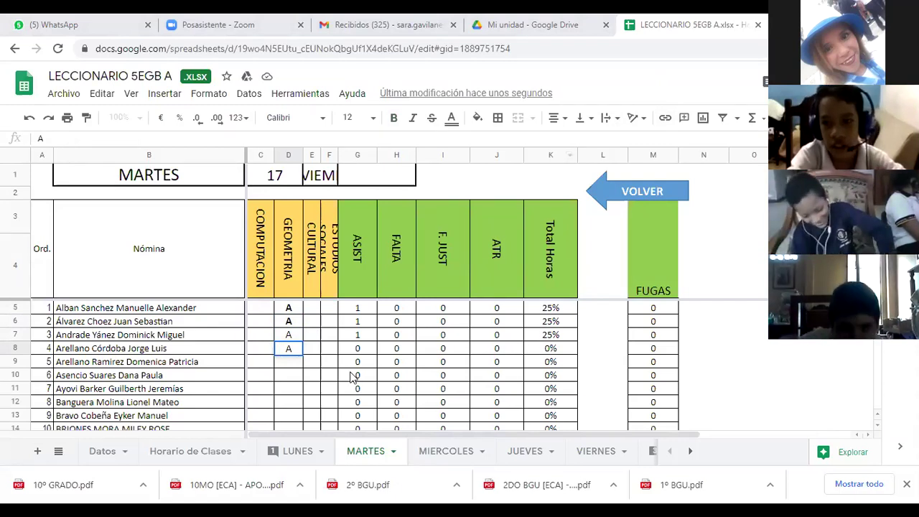
pyautogui.click(287, 362)
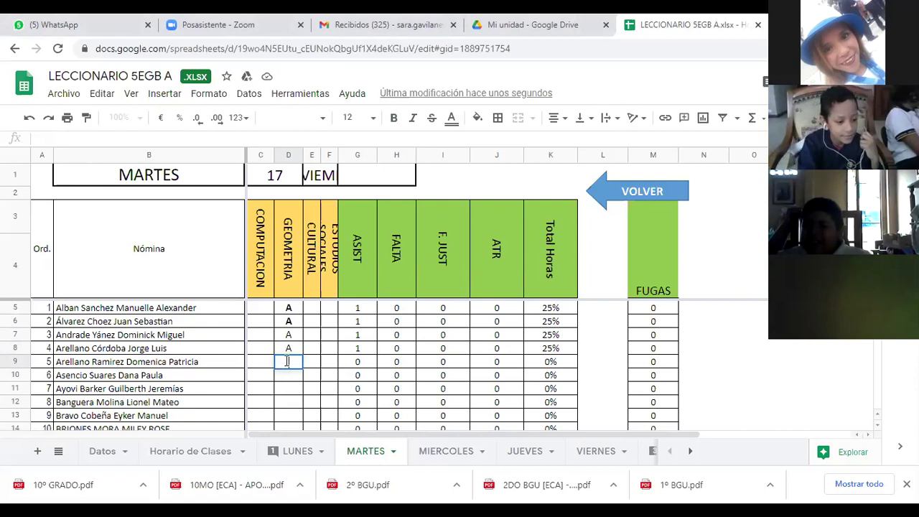
pyautogui.write('A')
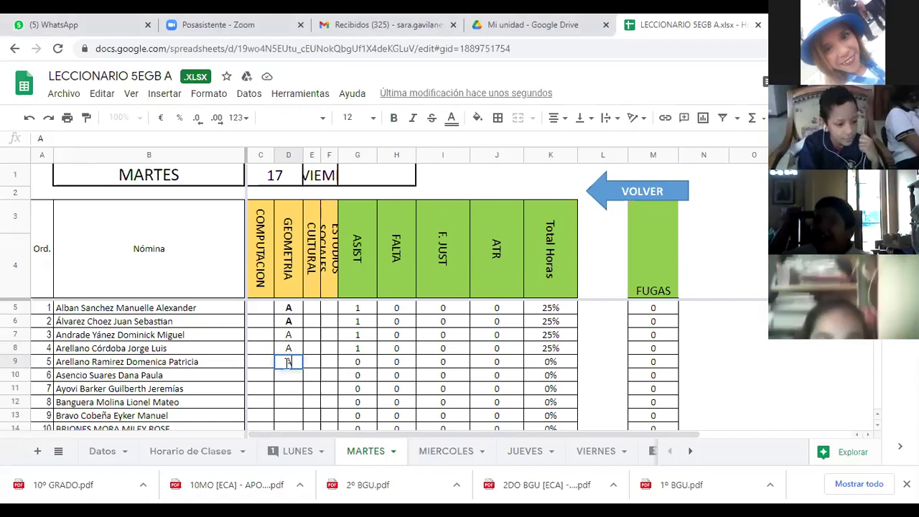
pyautogui.click(288, 374)
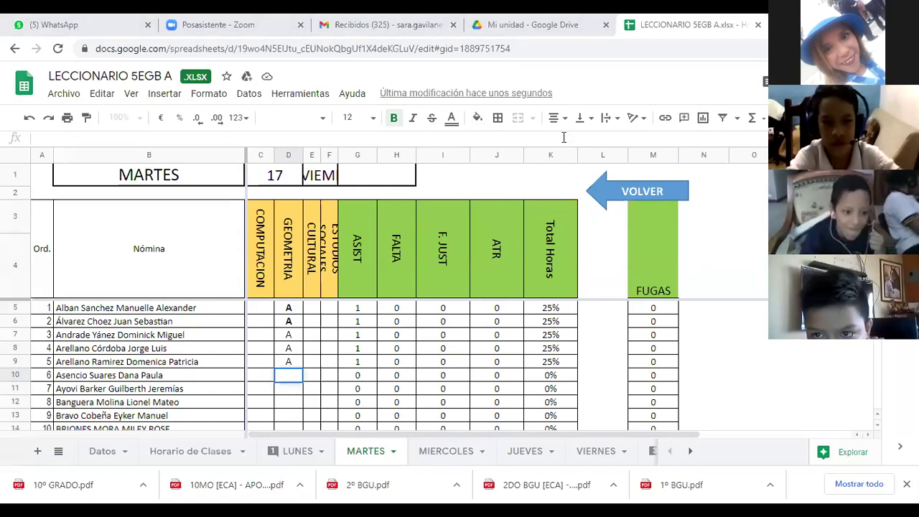
# Clear student 5's GEOMETRIA mark in D9 and enter A again.
pyautogui.click(295, 363)
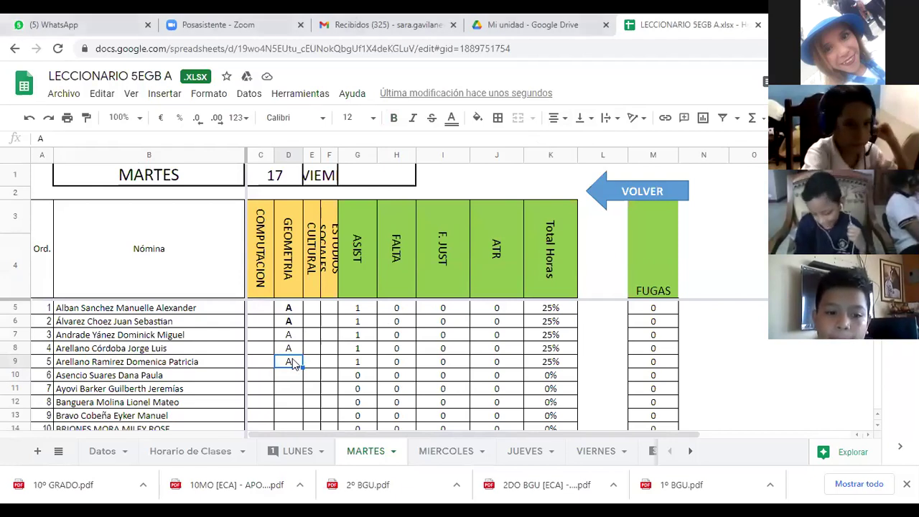
pyautogui.press('Delete')
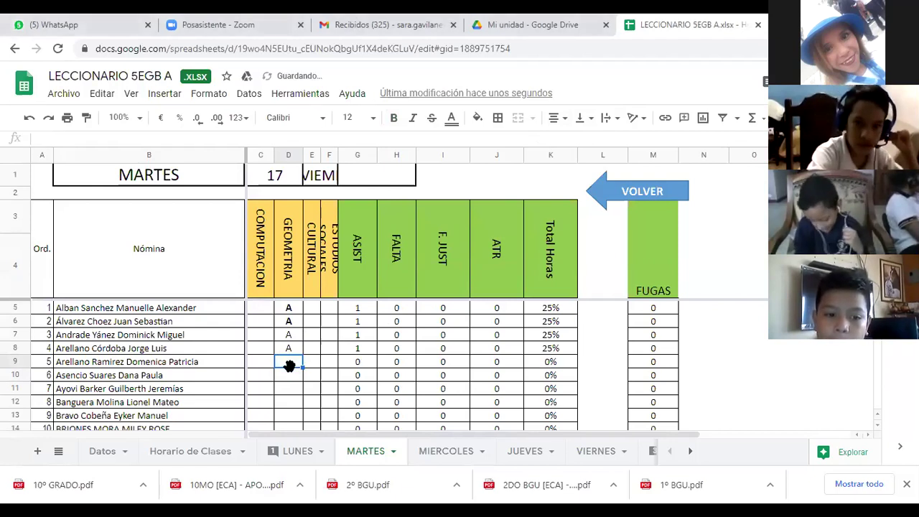
pyautogui.write('A')
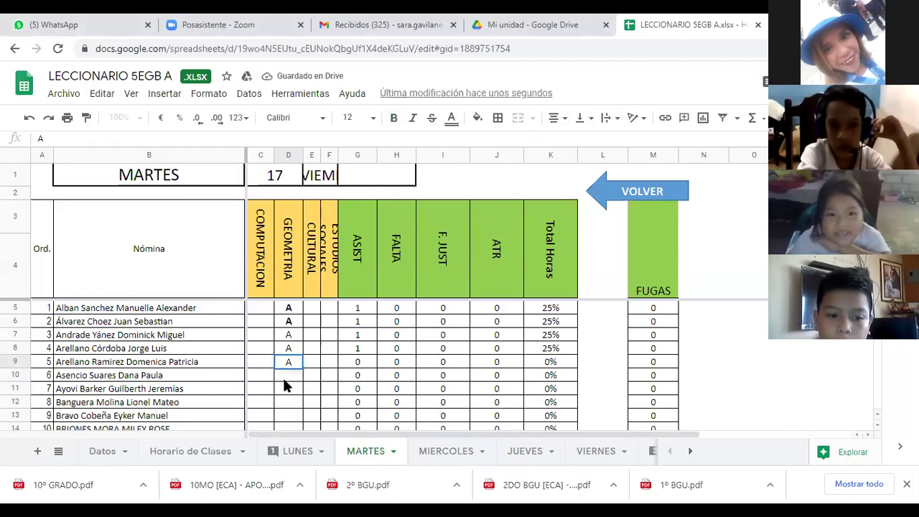
# Skip student 6 and enter A in the GEOMETRIA column for students 7 to 9 (D11:D13).
pyautogui.click(284, 389)
pyautogui.write('A')
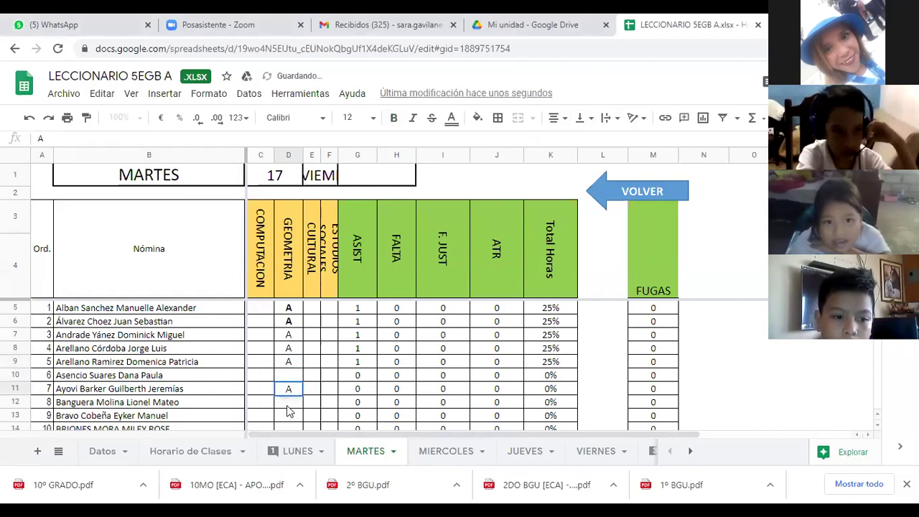
pyautogui.click(287, 407)
pyautogui.write('A')
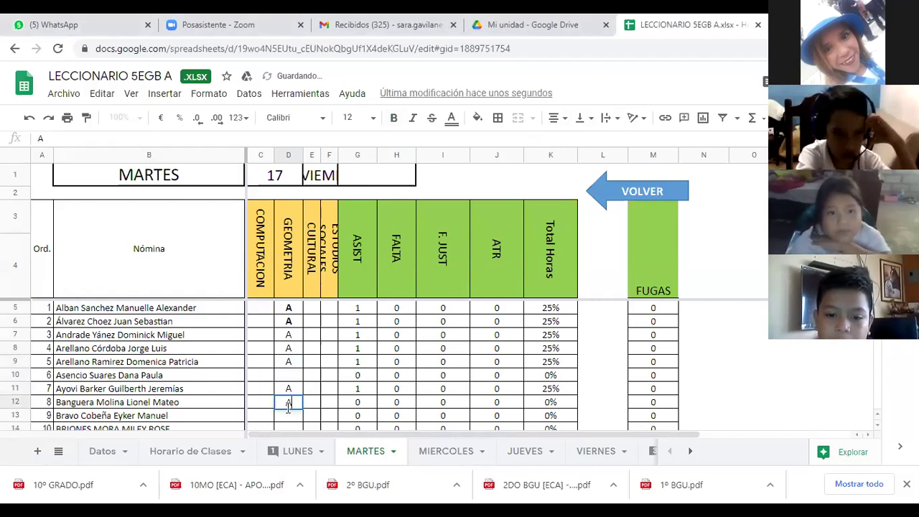
pyautogui.click(286, 420)
pyautogui.write('A')
# Enter A in the GEOMETRIA column for students 10 to 12 (D14:D16).
pyautogui.scroll(-3, 327, 398)
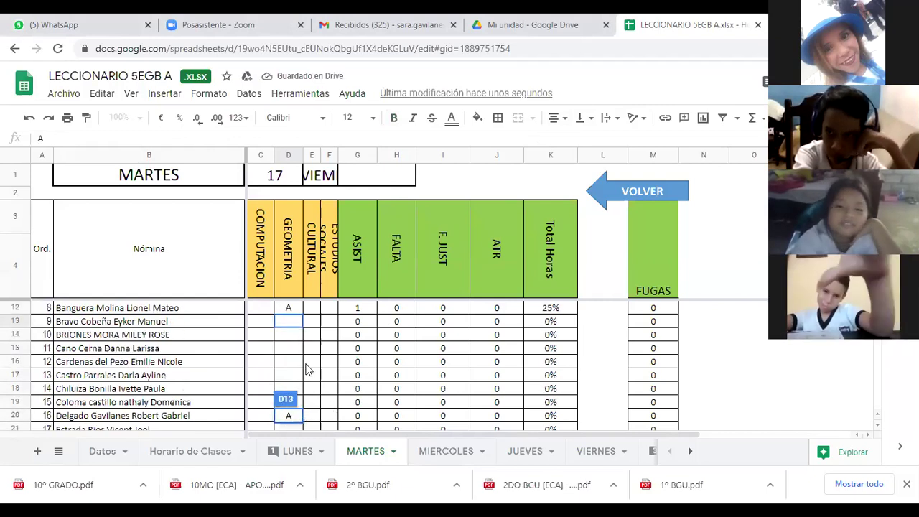
pyautogui.click(288, 333)
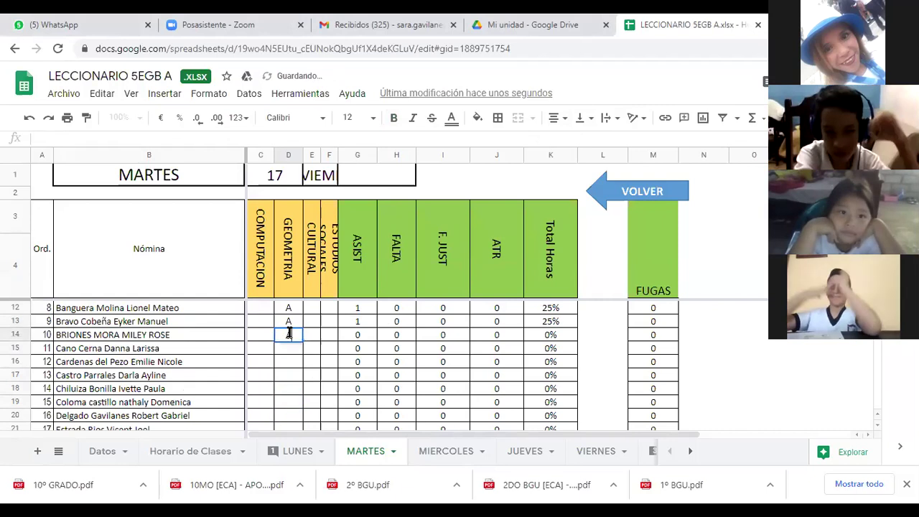
pyautogui.write('A')
pyautogui.click(290, 350)
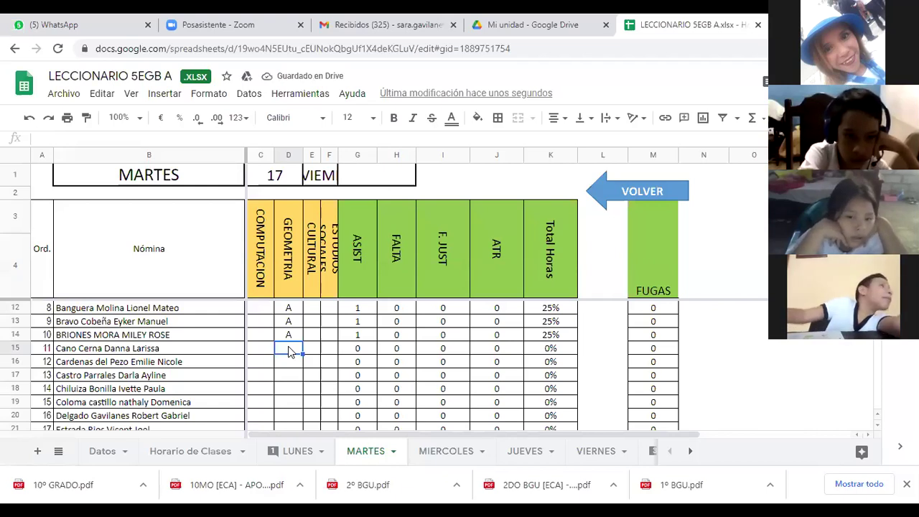
pyautogui.write('A')
pyautogui.click(289, 366)
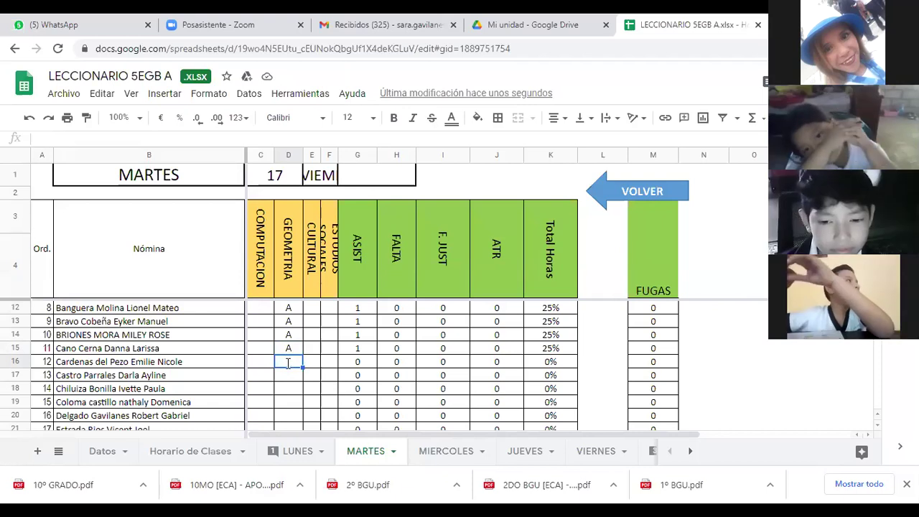
pyautogui.write('A')
pyautogui.press('Return')
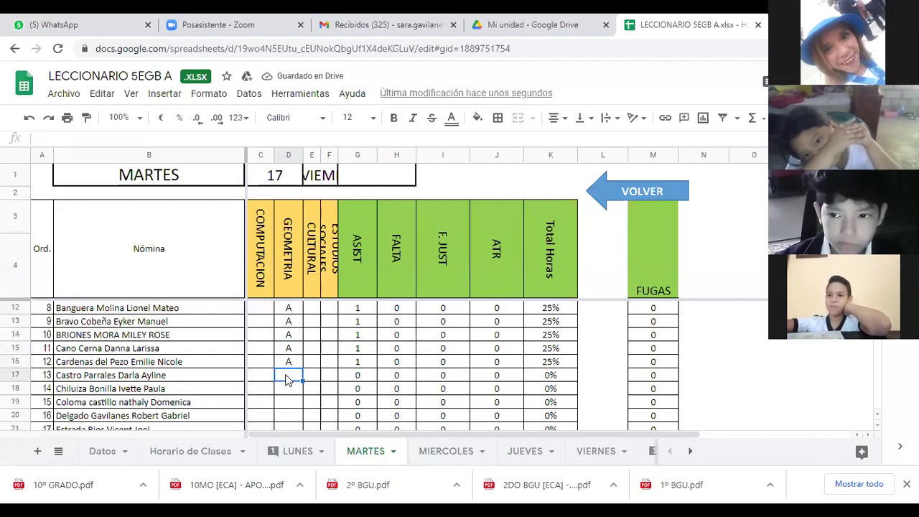
# Enter A in the GEOMETRIA column for students 13 to 15 (D17:D19).
pyautogui.write('A')
pyautogui.press('Return')
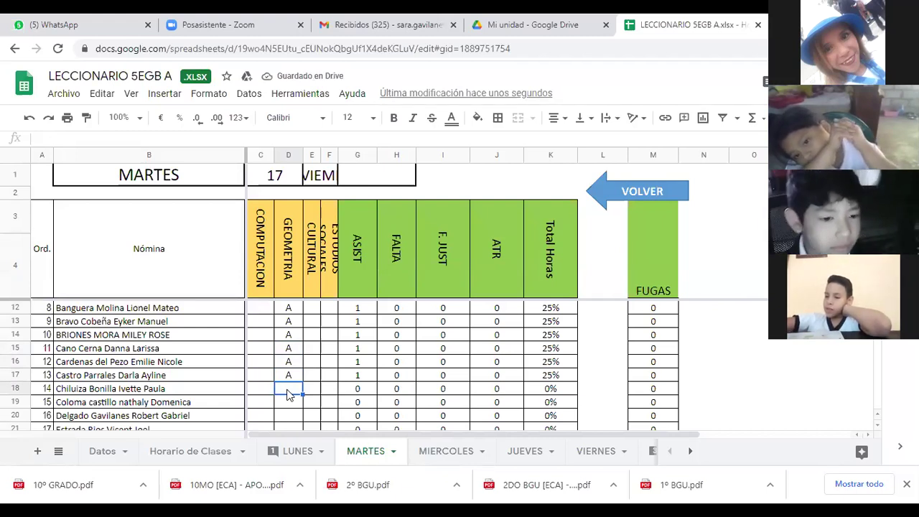
pyautogui.write('A')
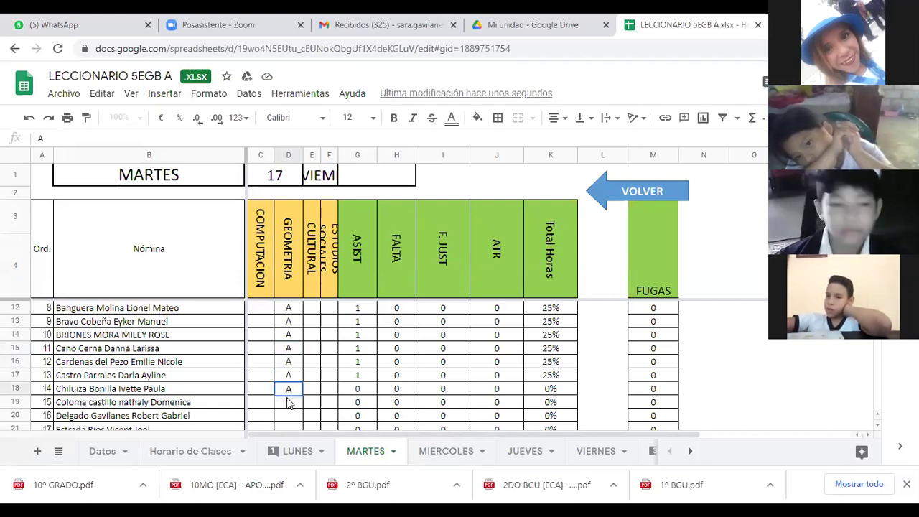
pyautogui.click(288, 403)
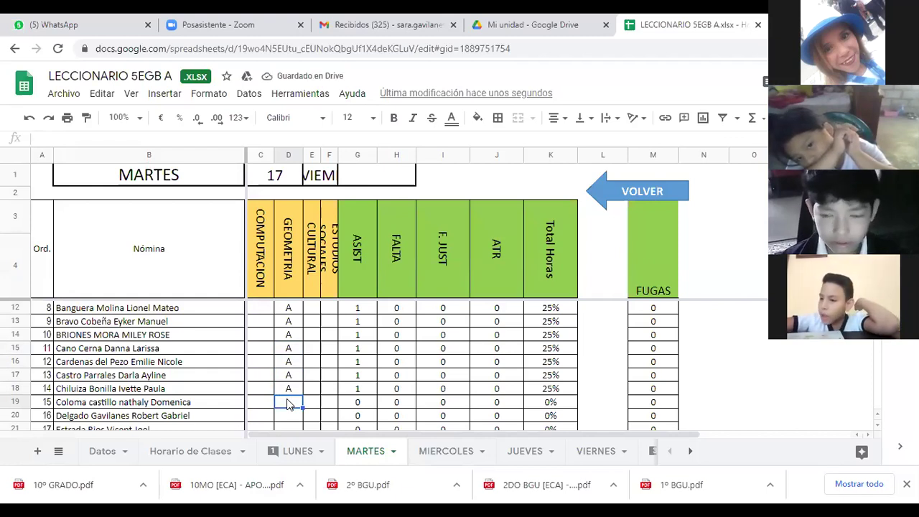
pyautogui.write('A')
# Enter A in the GEOMETRIA column for students 16 to 18 (D20:D22).
pyautogui.click(287, 420)
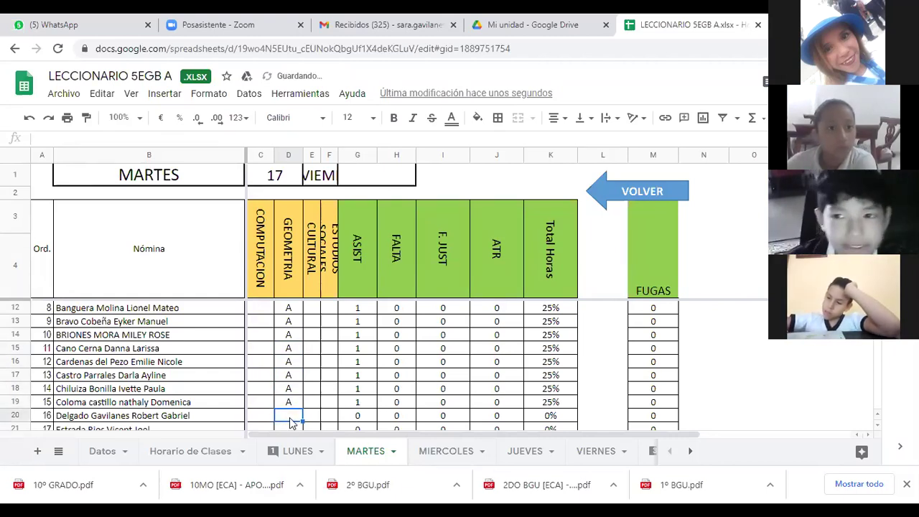
pyautogui.write('A')
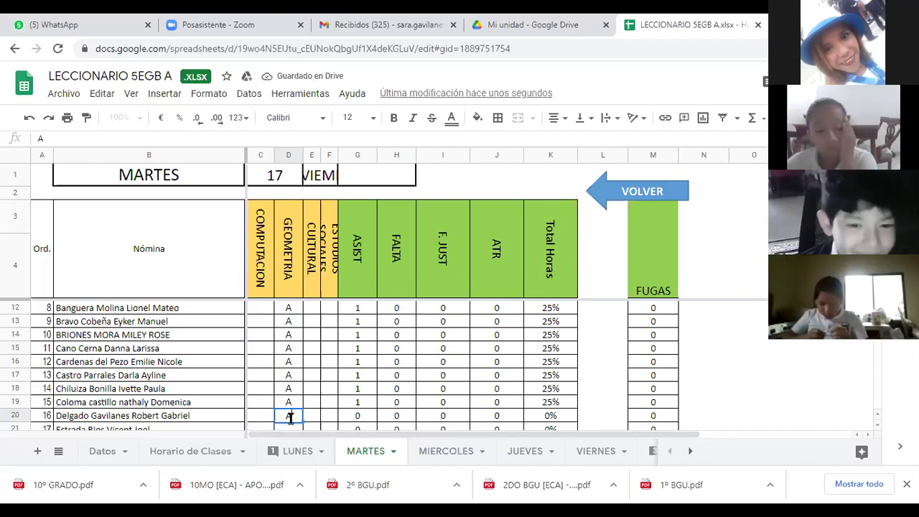
pyautogui.scroll(-3, 329, 381)
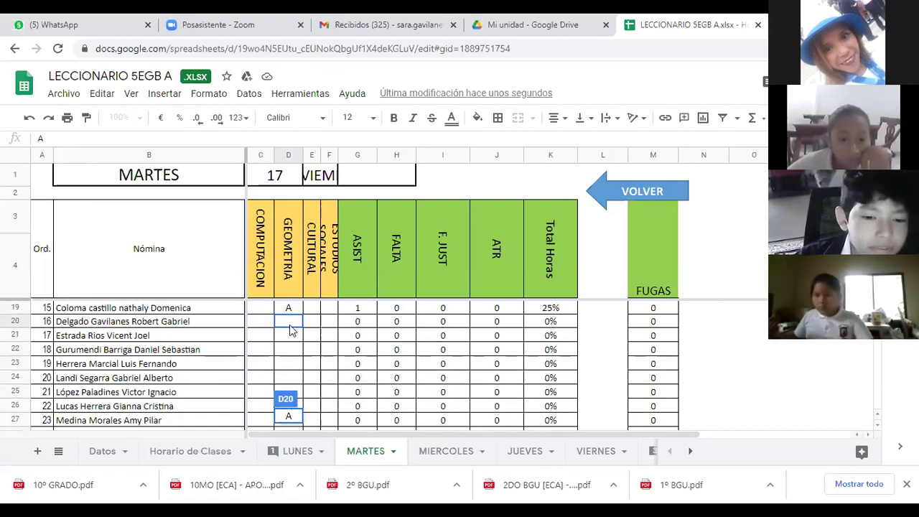
pyautogui.click(289, 337)
pyautogui.write('A')
pyautogui.click(290, 352)
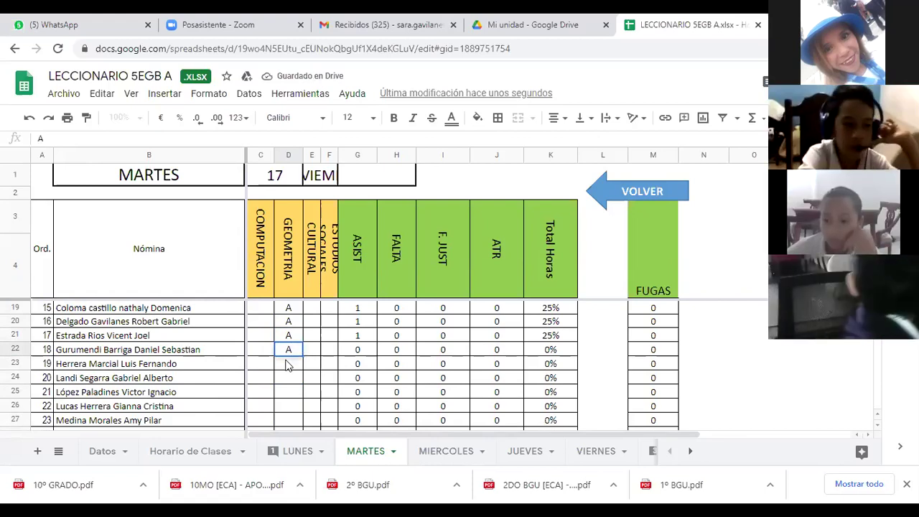
pyautogui.write('A')
# Mark student 19 with F (D23) and student 20 with A (D24) in the GEOMETRIA column.
pyautogui.click(285, 365)
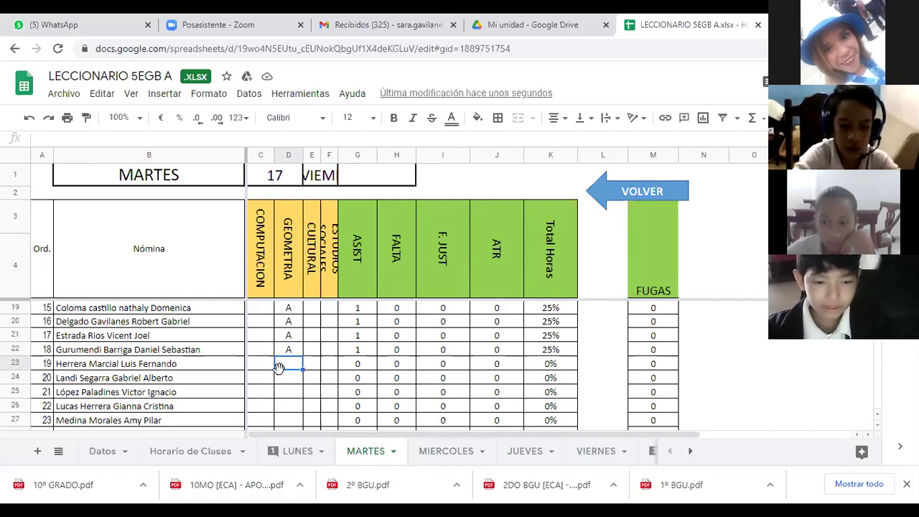
pyautogui.write('F')
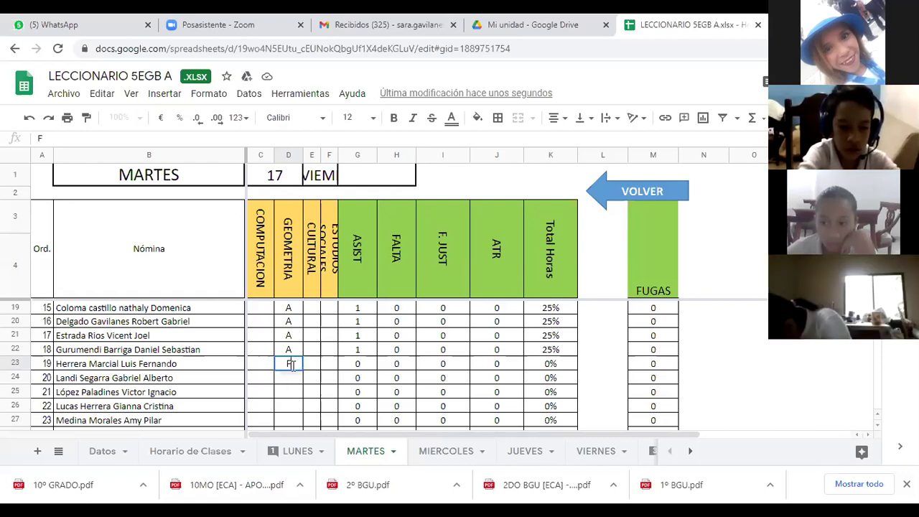
pyautogui.click(294, 380)
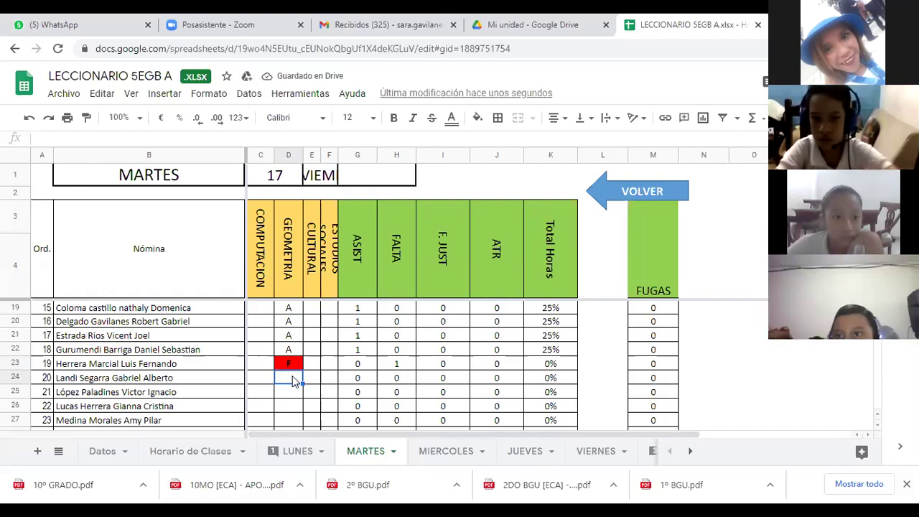
pyautogui.write('A')
# Enter A in the GEOMETRIA column for students 21 and 22 (D25:D26).
pyautogui.click(291, 393)
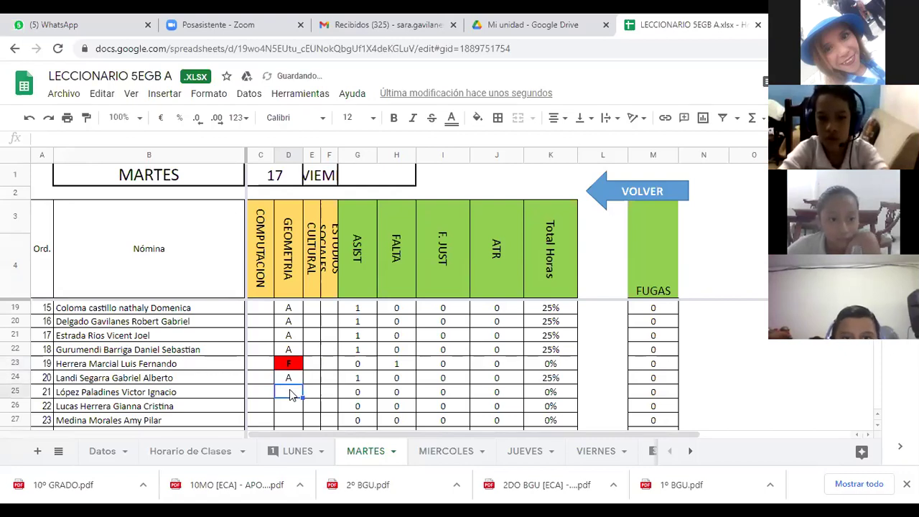
pyautogui.write('A')
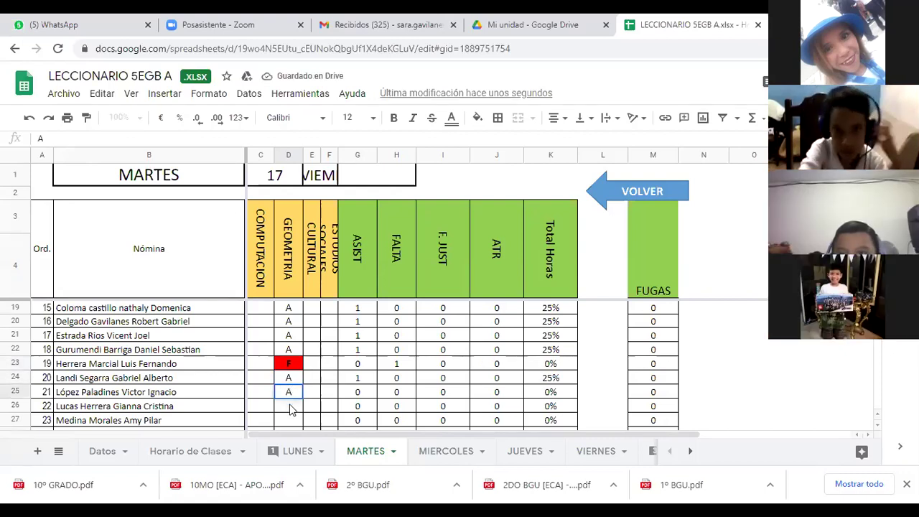
pyautogui.click(290, 408)
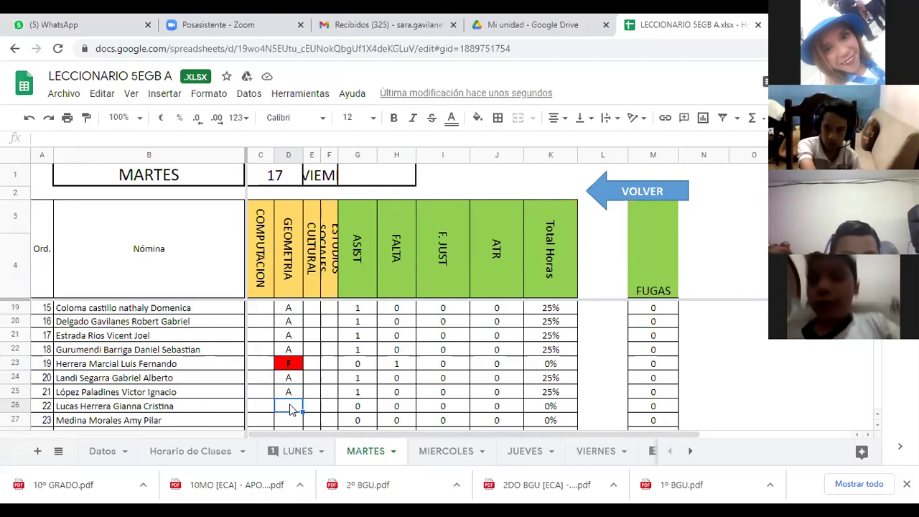
pyautogui.write('A')
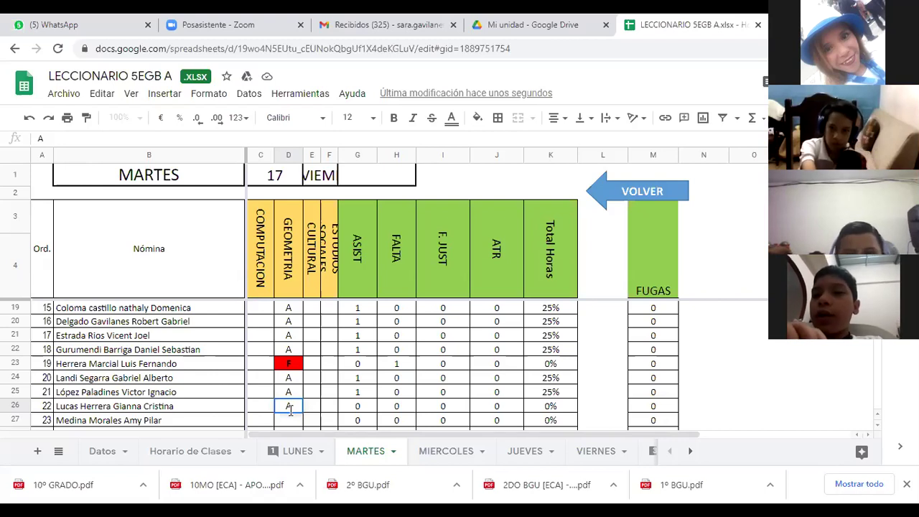
# Enter A in the GEOMETRIA column for students 23 to 25 (D27:D29).
pyautogui.click(287, 423)
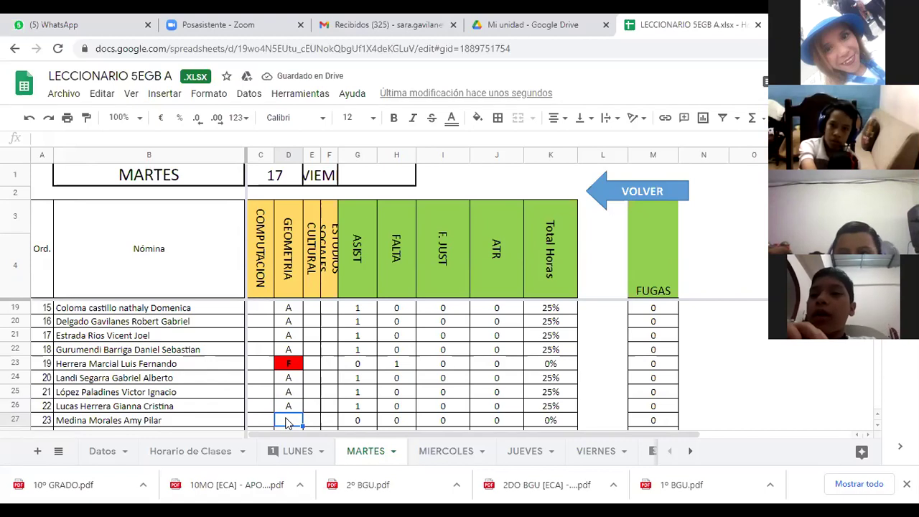
pyautogui.write('A')
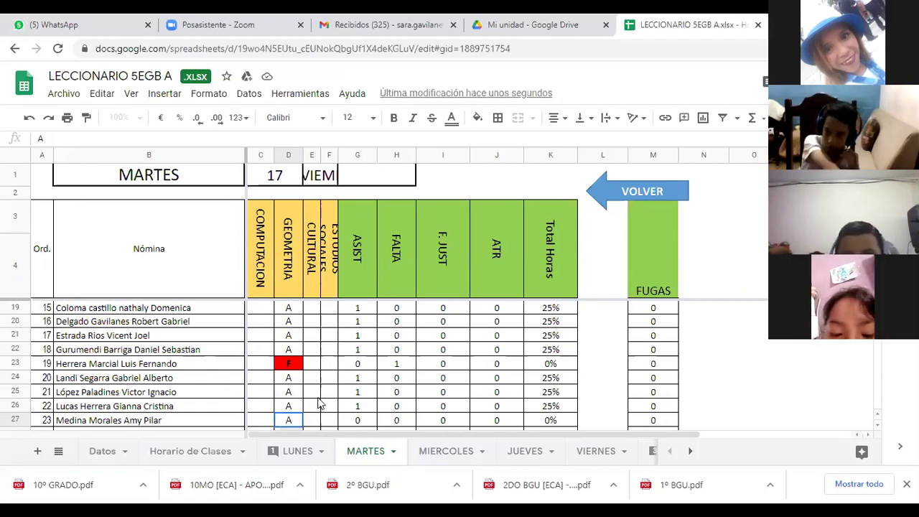
pyautogui.scroll(-3, 318, 404)
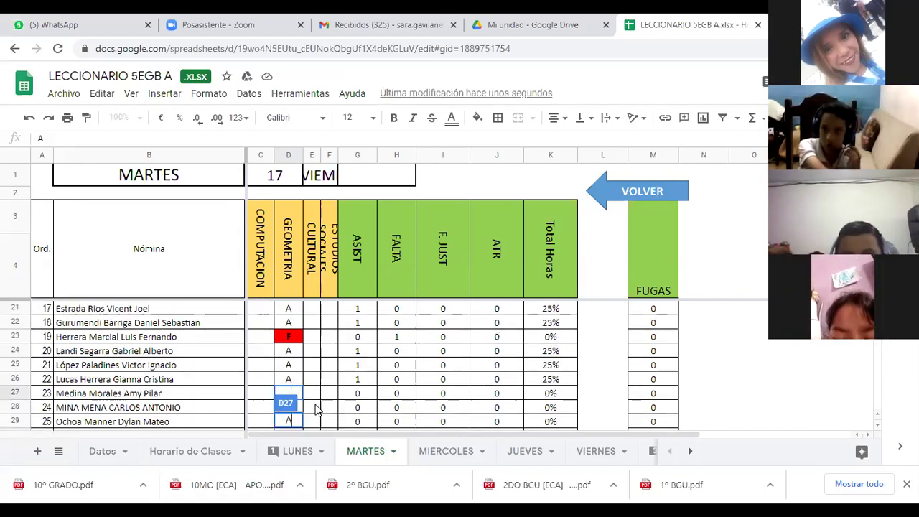
pyautogui.click(288, 338)
pyautogui.write('A')
pyautogui.click(287, 355)
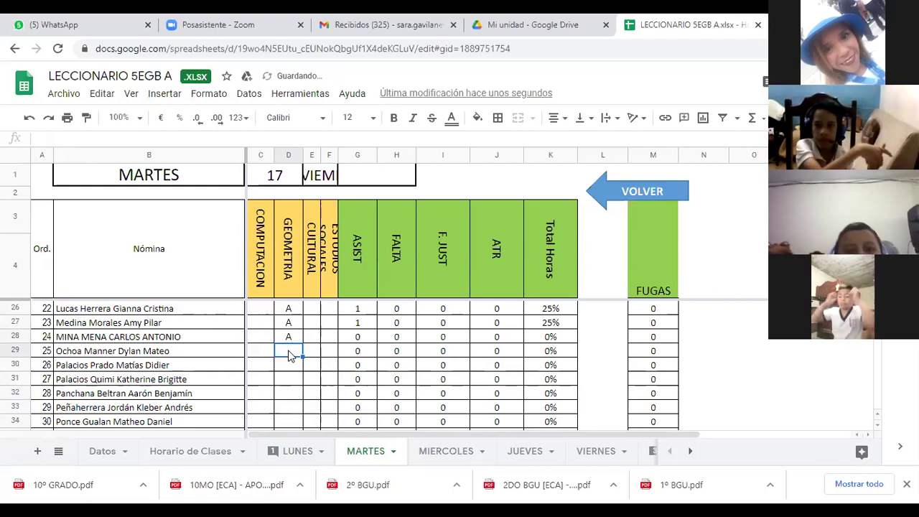
pyautogui.write('A')
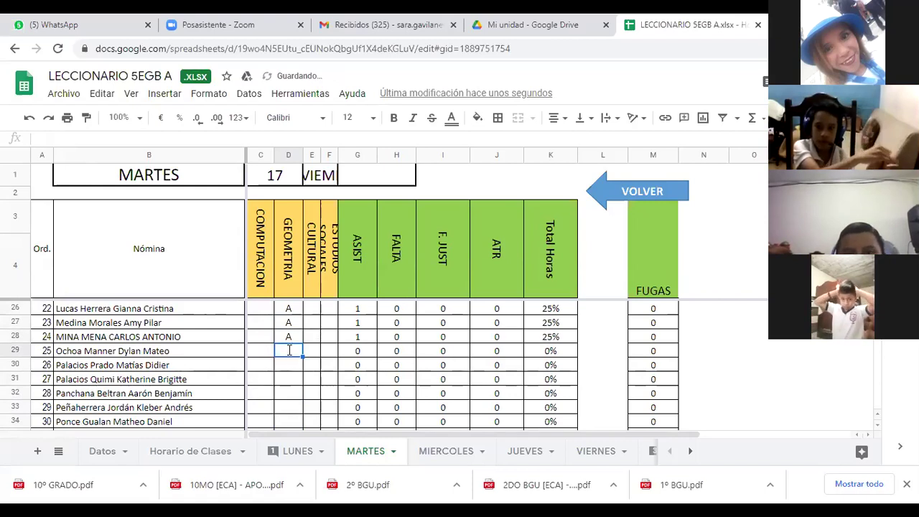
# Enter A in the GEOMETRIA column for students 26 to 29 (D30:D33).
pyautogui.click(286, 368)
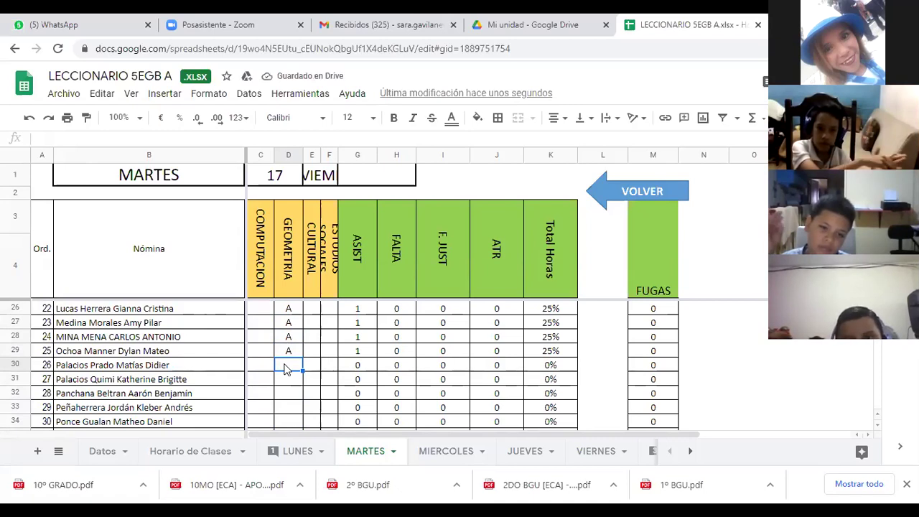
pyautogui.write('A')
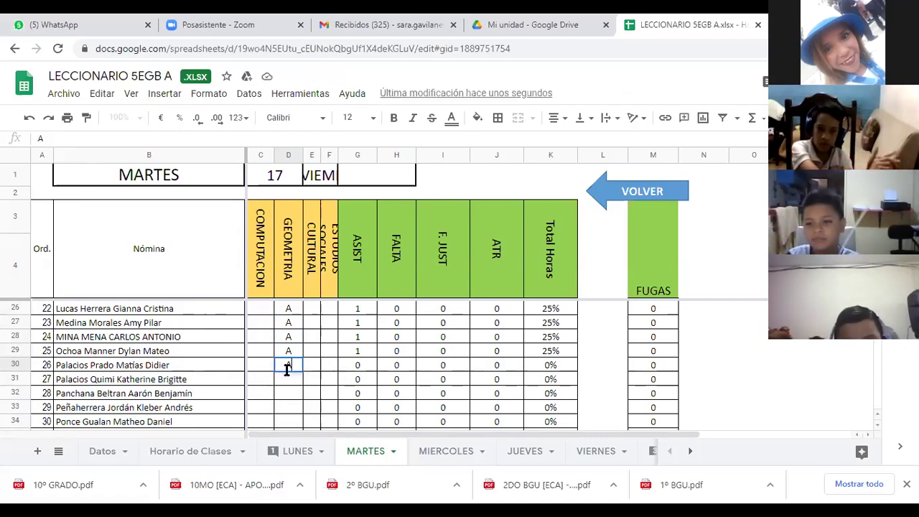
pyautogui.click(285, 383)
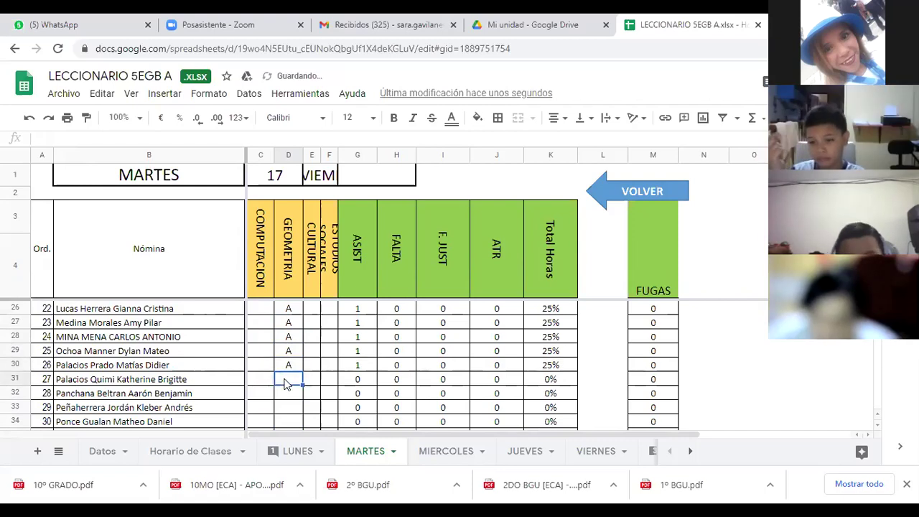
pyautogui.write('A')
pyautogui.click(287, 396)
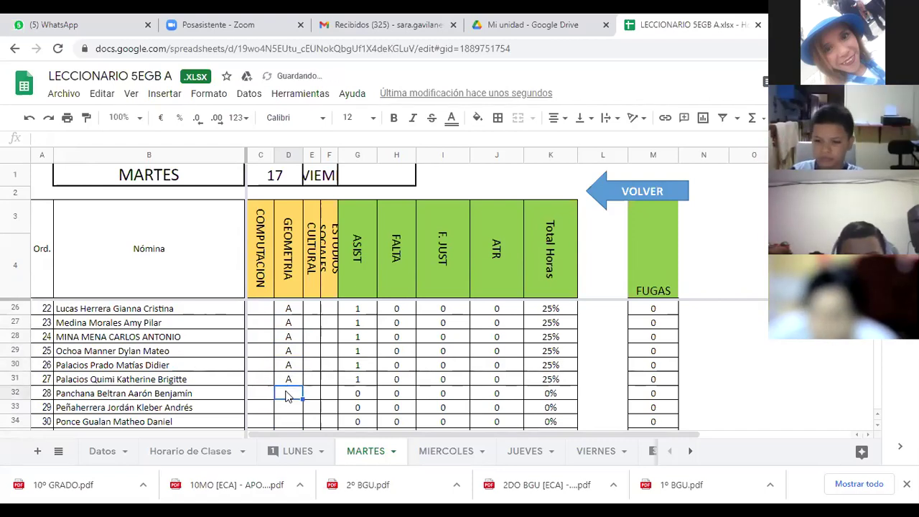
pyautogui.write('A')
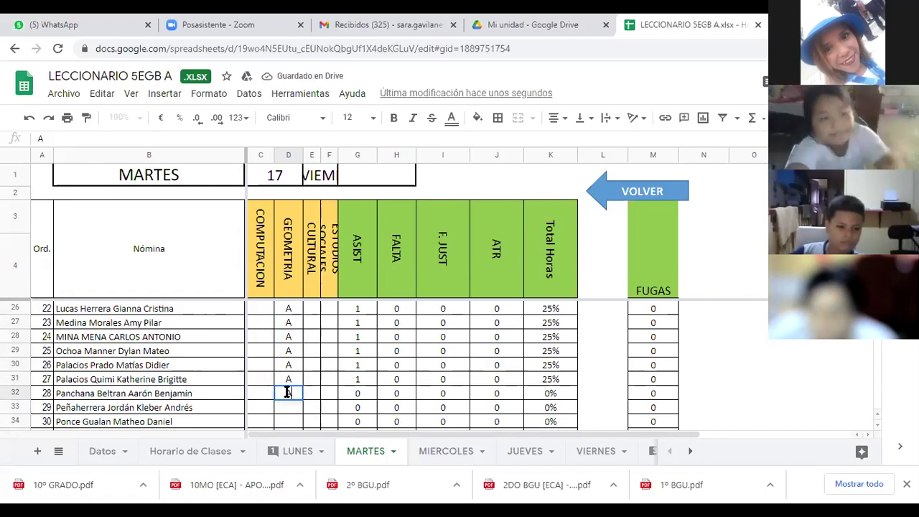
pyautogui.click(291, 408)
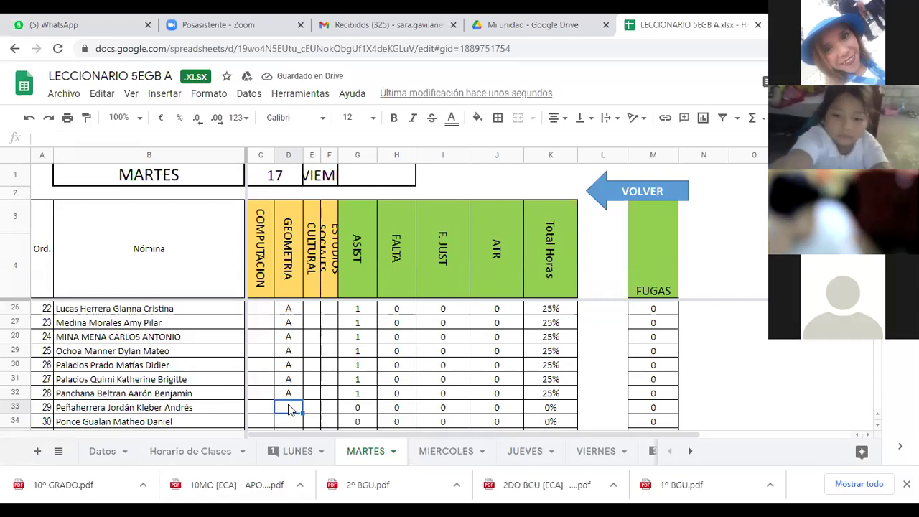
pyautogui.write('A')
# Mark student 30 with F (D34) and student 31 with A (D35) in the GEOMETRIA column.
pyautogui.click(288, 421)
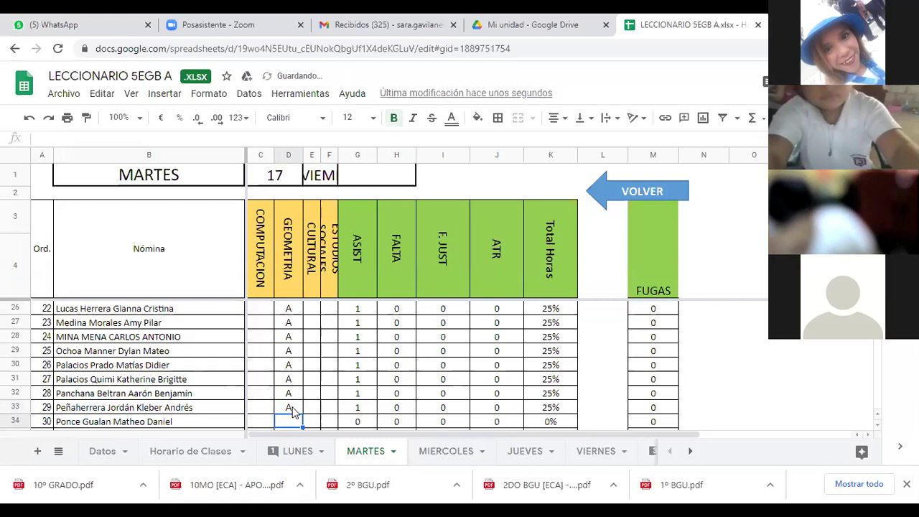
pyautogui.scroll(-1, 297, 397)
pyautogui.scroll(-2, 297, 397)
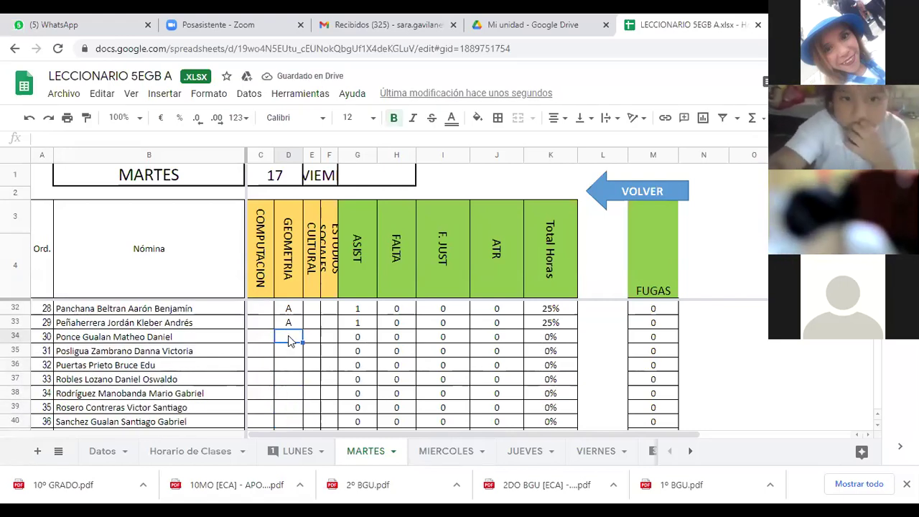
pyautogui.write('F')
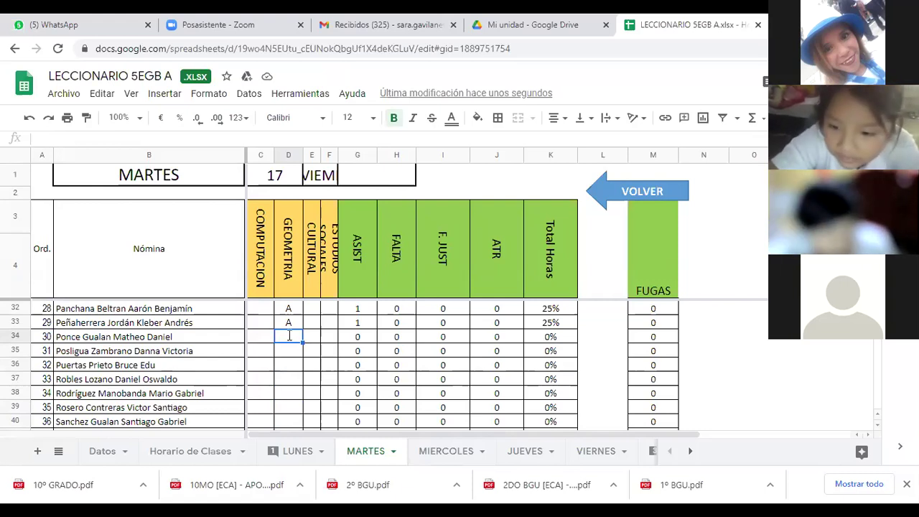
pyautogui.click(290, 351)
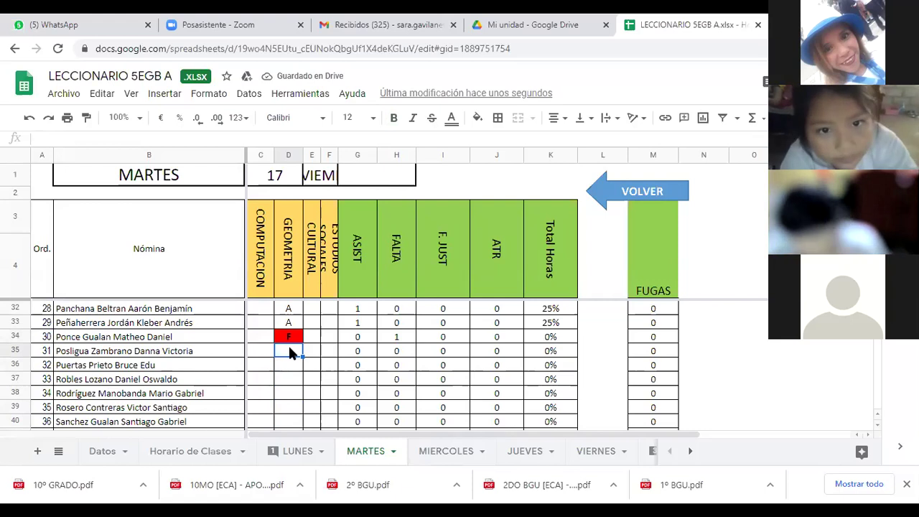
pyautogui.write('A')
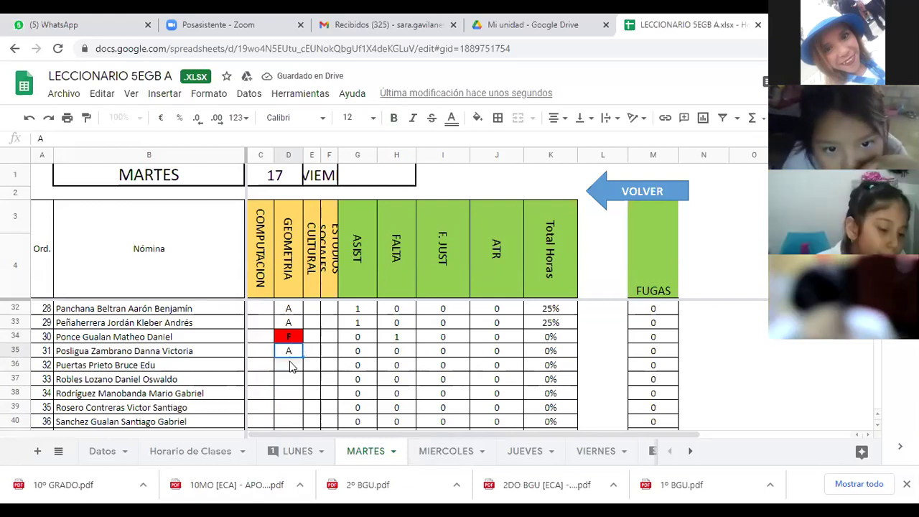
# Enter A in the GEOMETRIA column for students 32 to 35 (D36:D39).
pyautogui.click(291, 365)
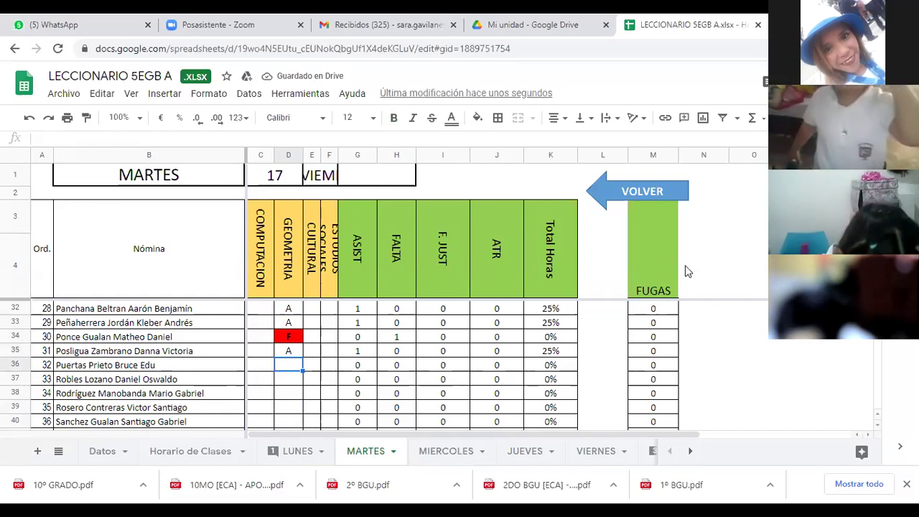
pyautogui.write('A')
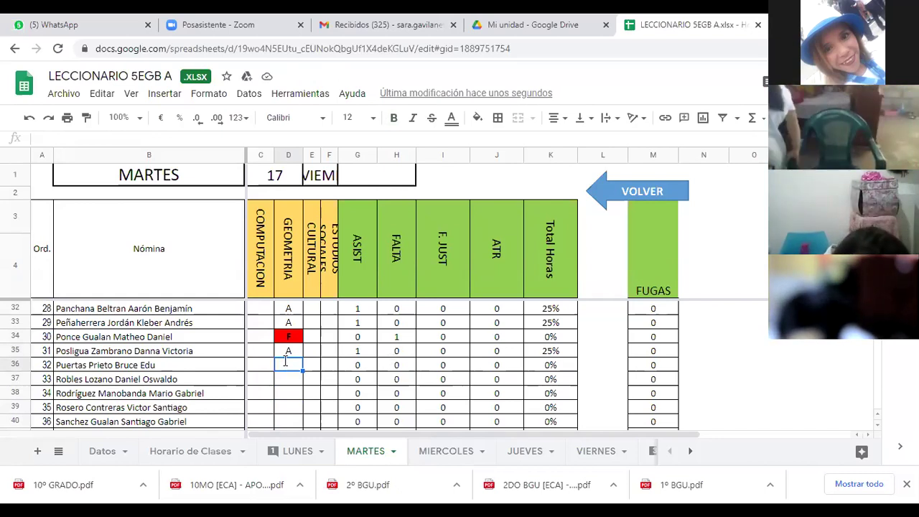
pyautogui.press('Return')
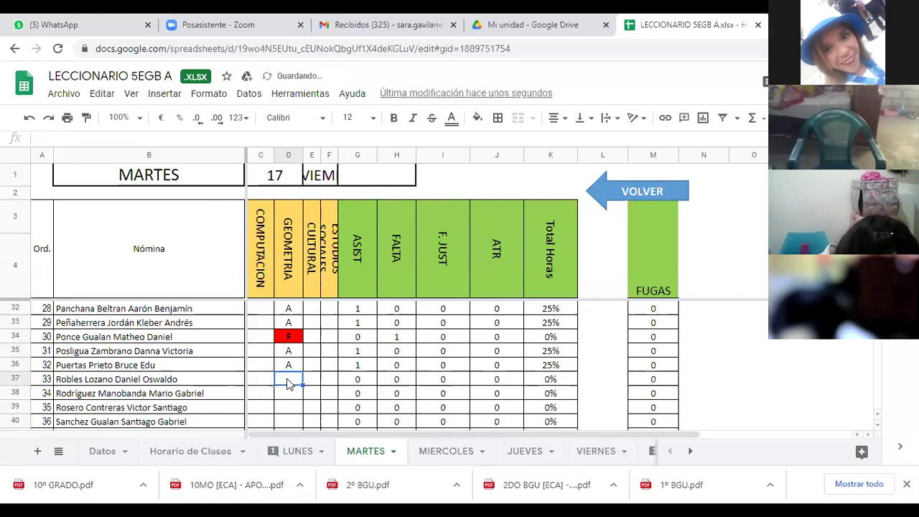
pyautogui.write('A')
pyautogui.press('Return')
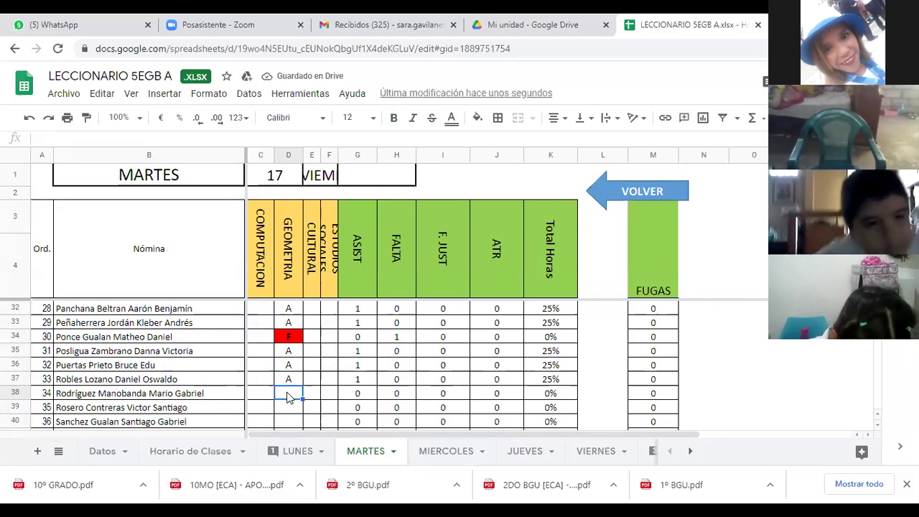
pyautogui.write('A')
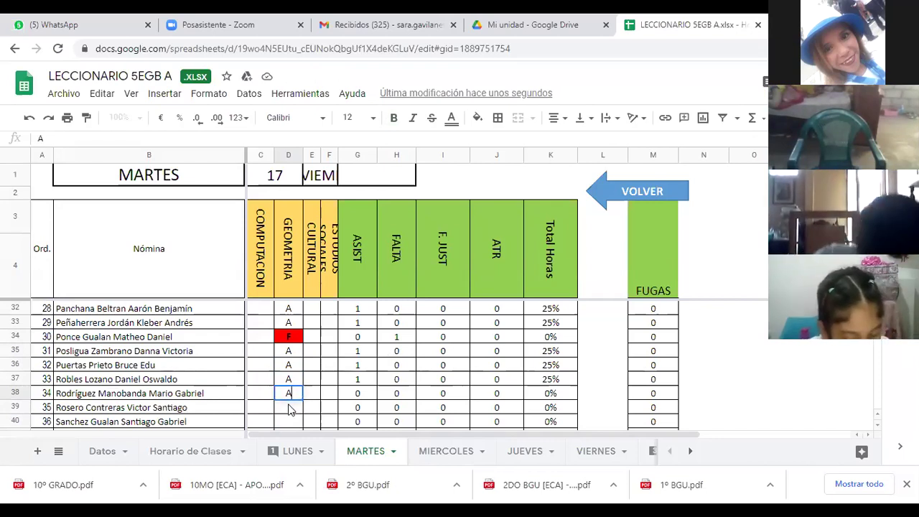
pyautogui.press('Return')
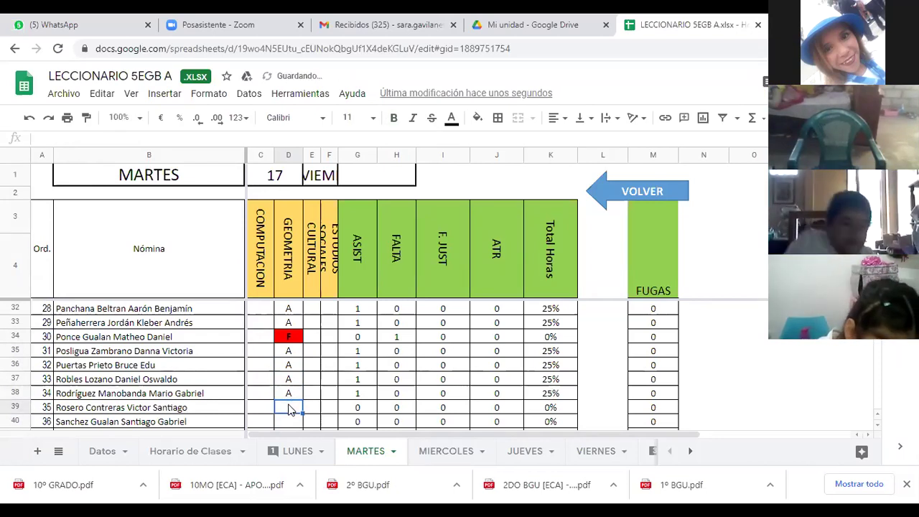
pyautogui.write('A')
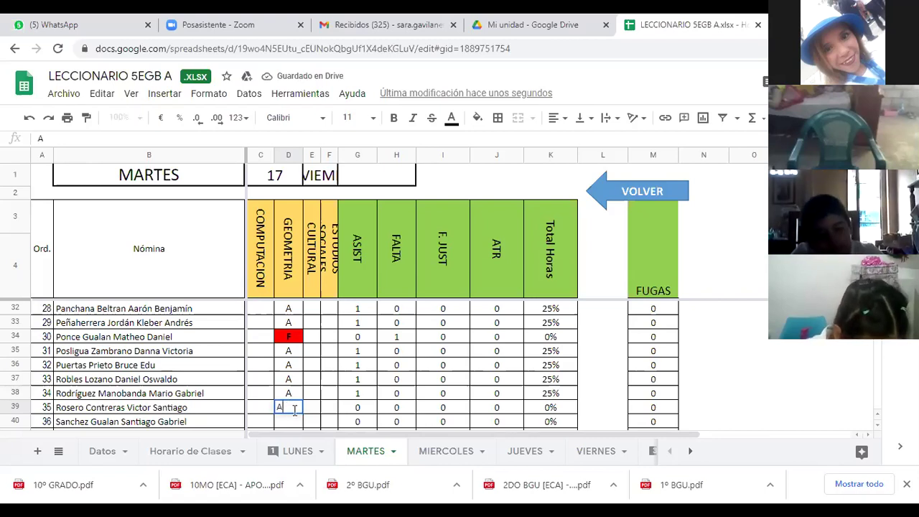
# Mark student 36 with F (D40) and student 37 with A (D41) in the GEOMETRIA column.
pyautogui.scroll(-3, 305, 394)
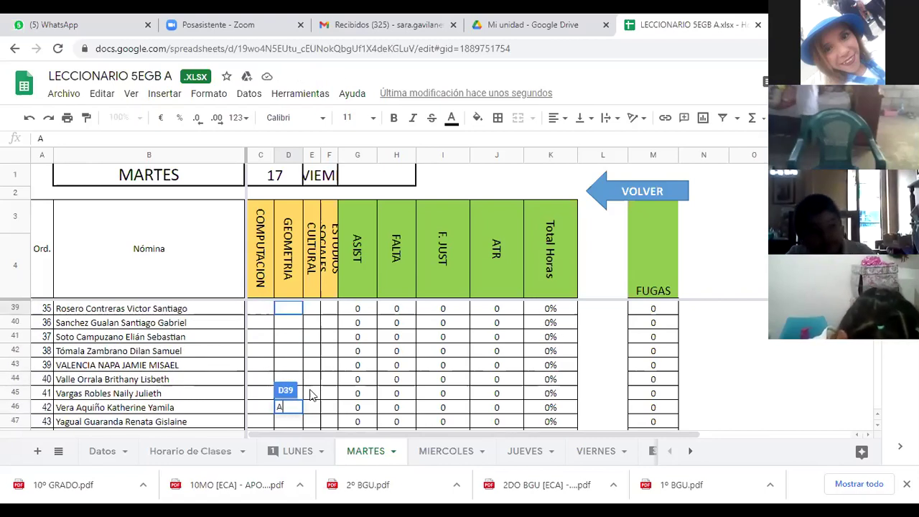
pyautogui.click(286, 325)
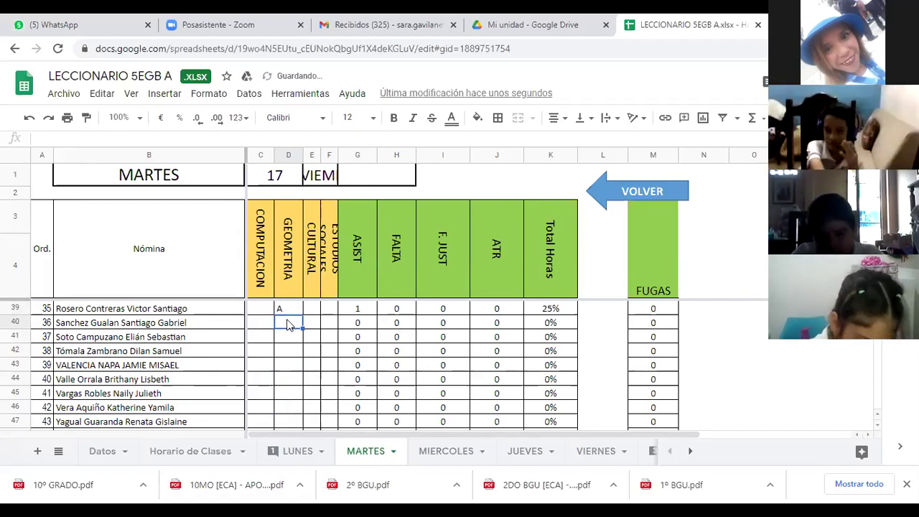
pyautogui.write('F')
pyautogui.click(291, 340)
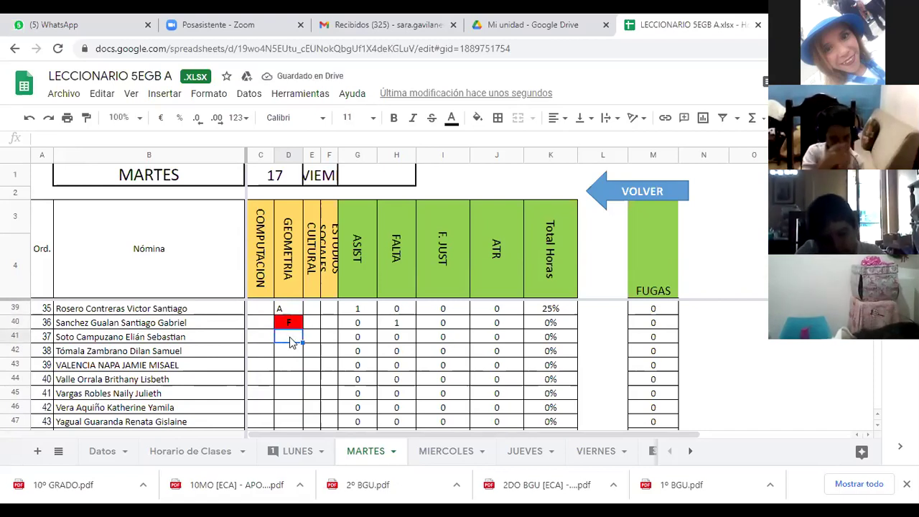
pyautogui.write('A')
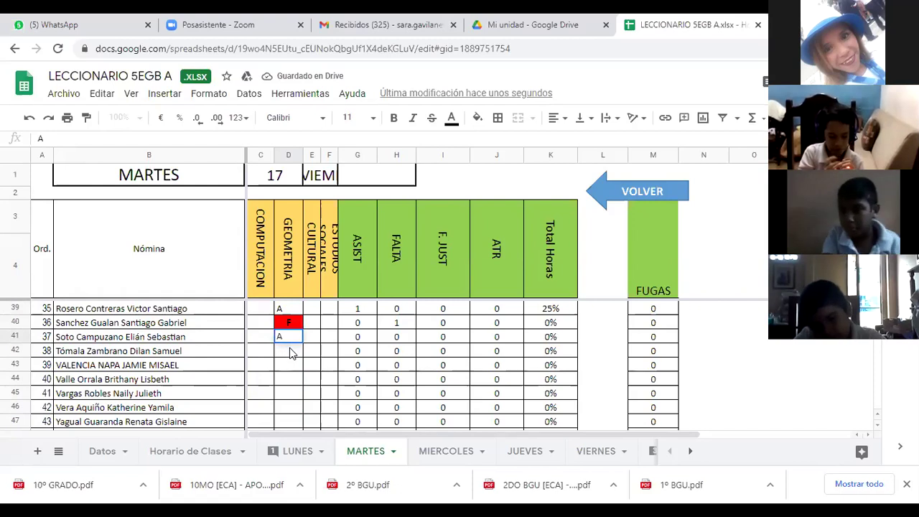
# Enter A in the GEOMETRIA column for students 38 and 39 (D42:D43).
pyautogui.click(291, 351)
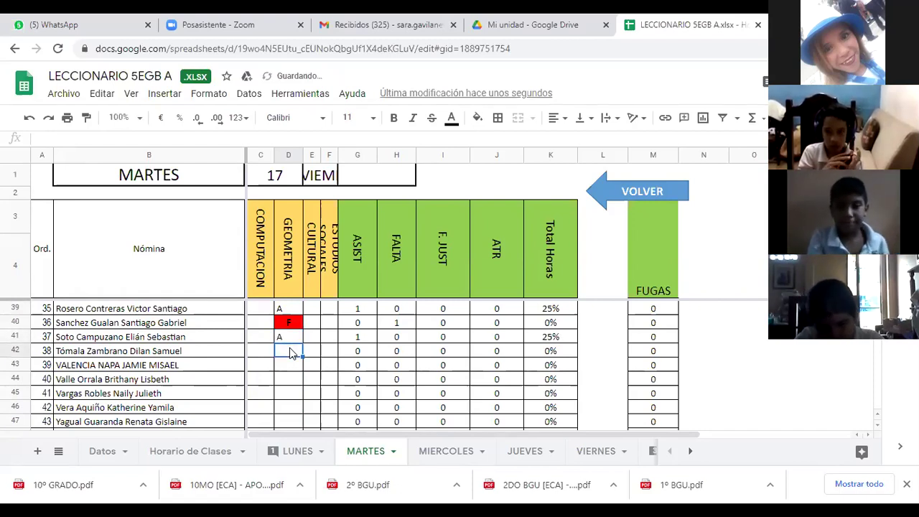
pyautogui.write('A')
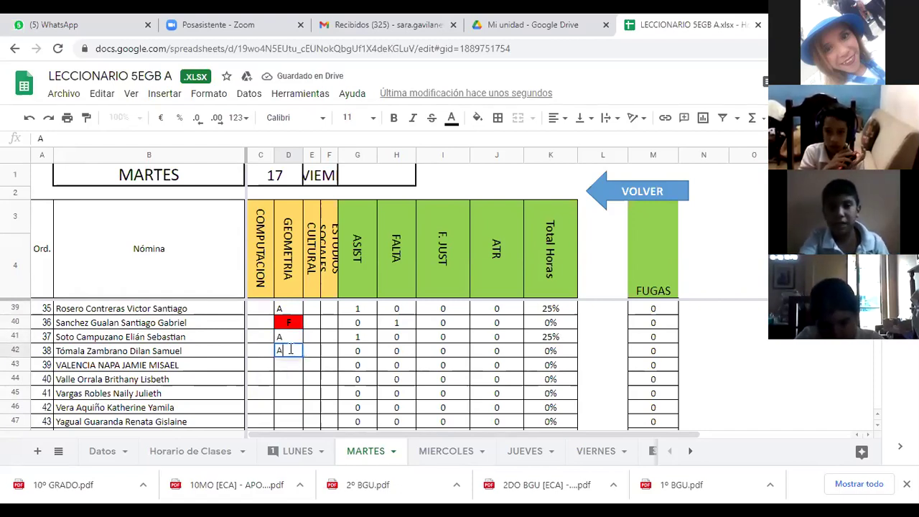
pyautogui.click(288, 367)
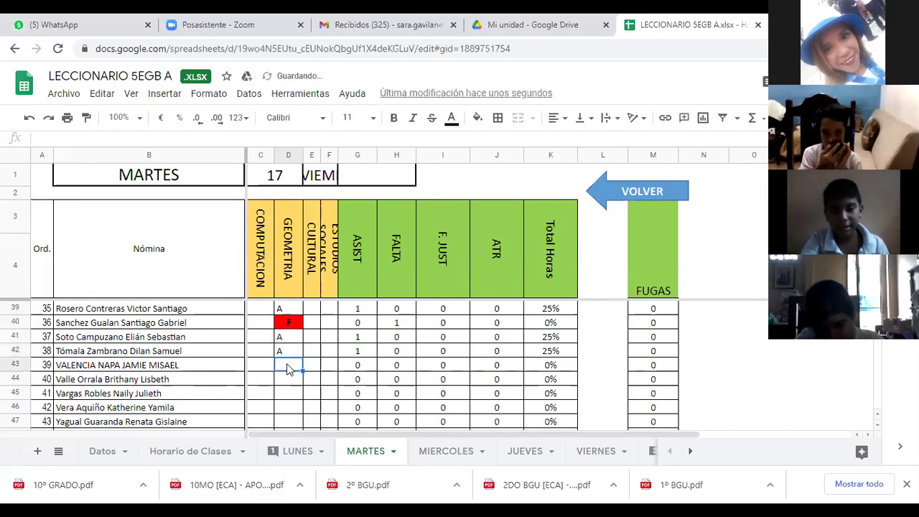
pyautogui.write('A')
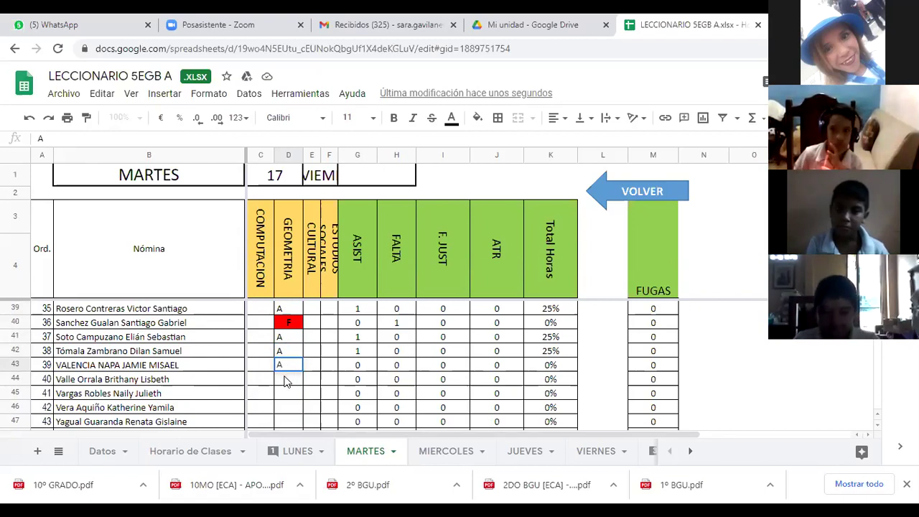
# Enter A in the GEOMETRIA column for students 40 to 42 (D44:D46).
pyautogui.click(284, 384)
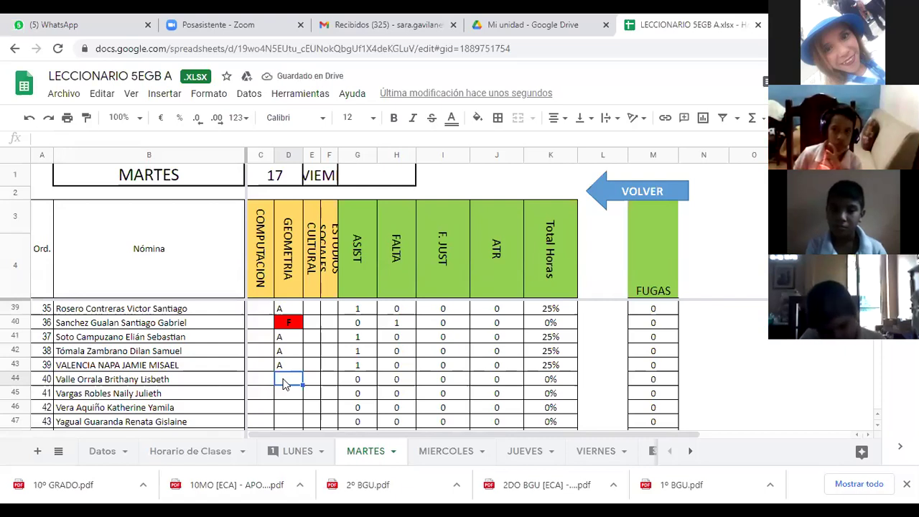
pyautogui.write('A')
pyautogui.press('Return')
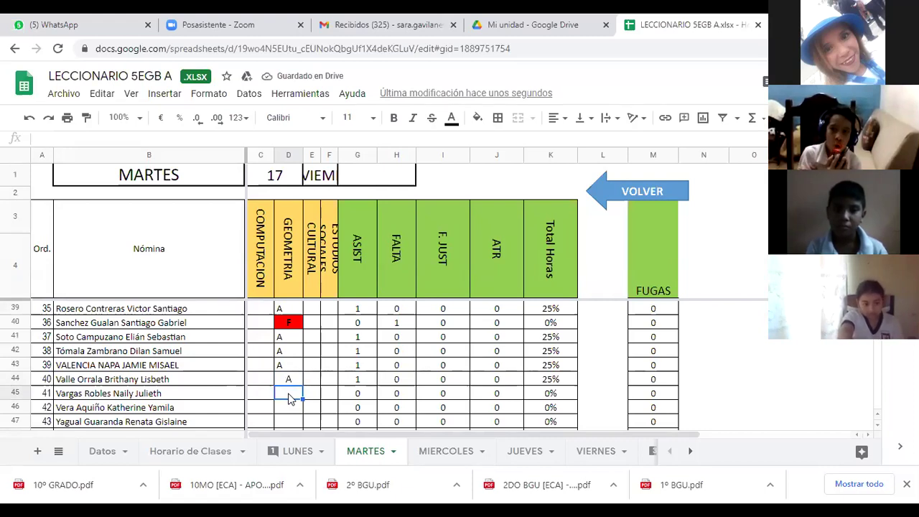
pyautogui.write('A')
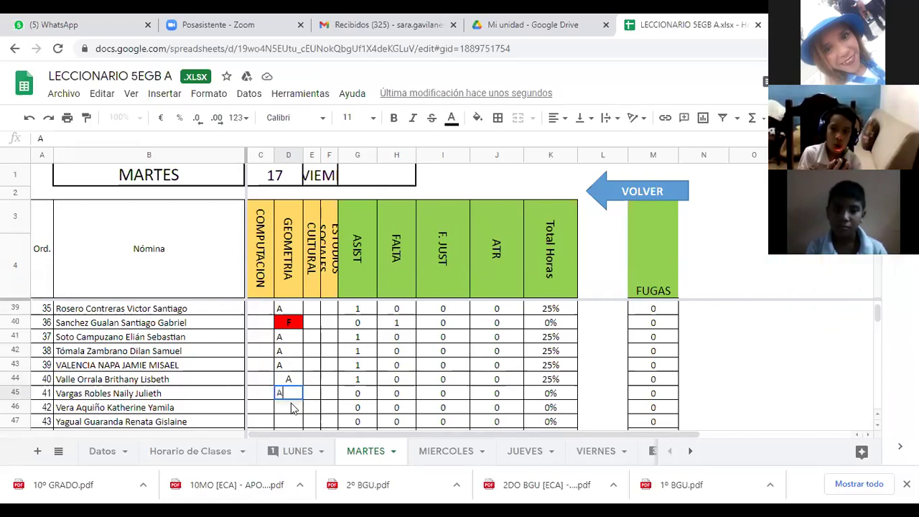
pyautogui.press('Return')
pyautogui.write('A')
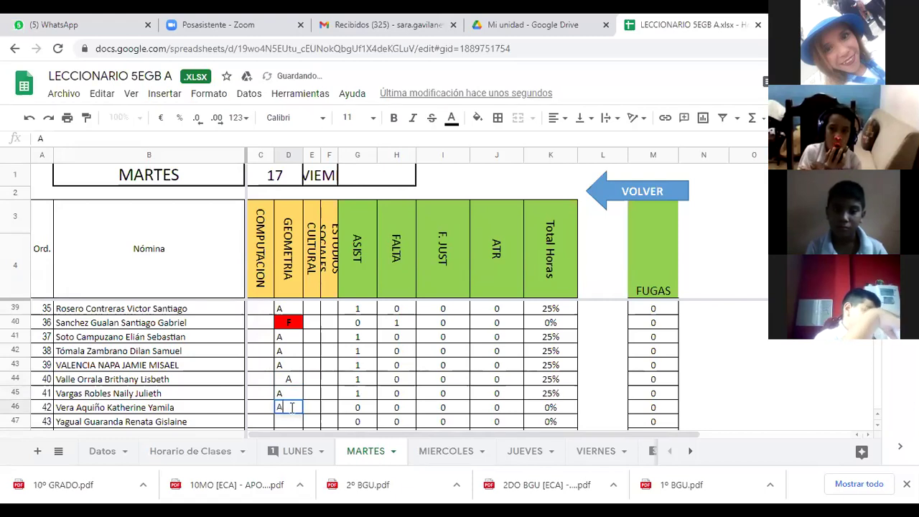
# Mark student 43 with F (D47) and students 44 and 45 with A (D48:D49) in the GEOMETRIA column.
pyautogui.press('Return')
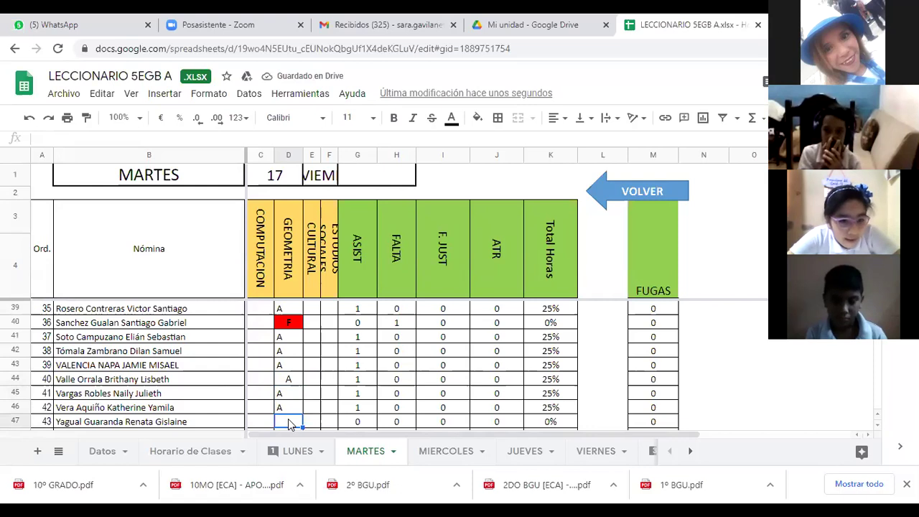
pyautogui.scroll(-3, 287, 419)
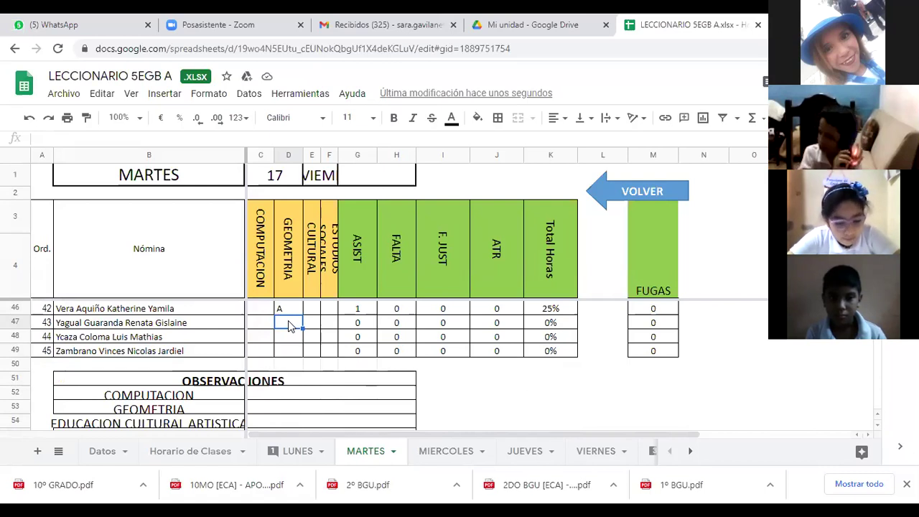
pyautogui.write('F')
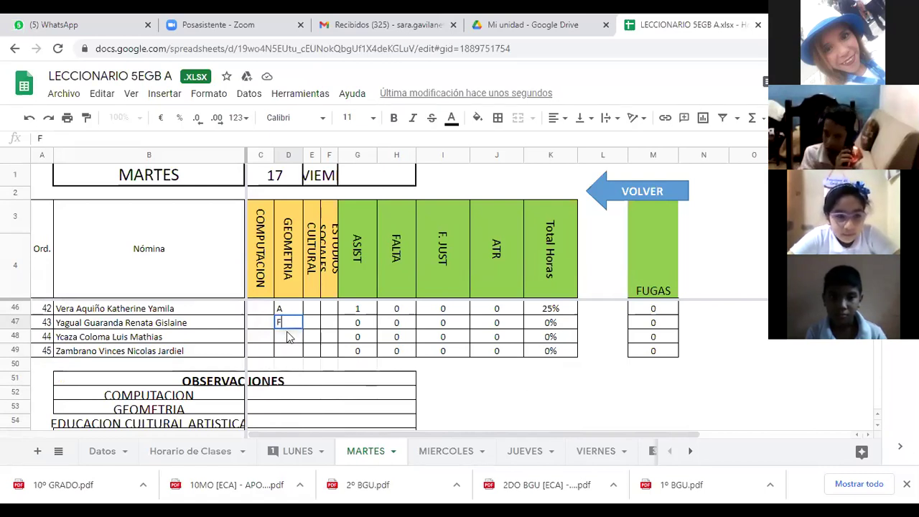
pyautogui.click(287, 340)
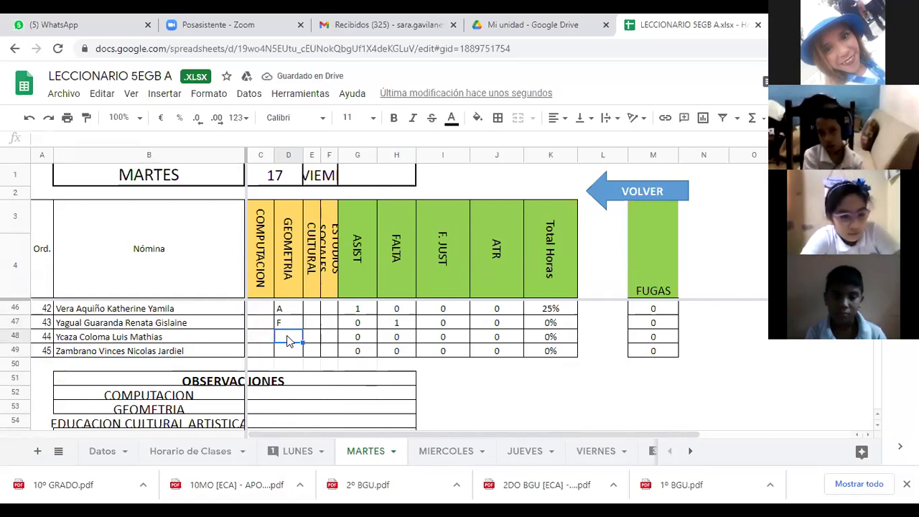
pyautogui.write('A')
pyautogui.click(288, 353)
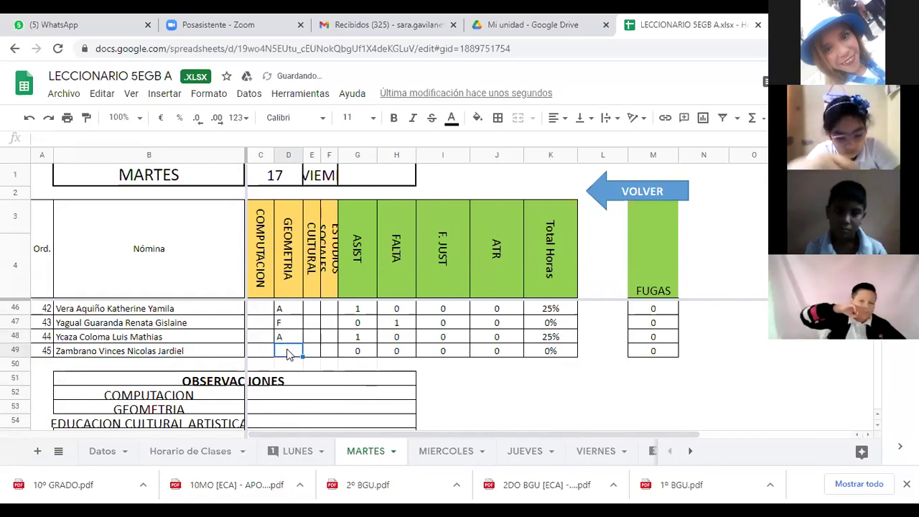
pyautogui.write('A')
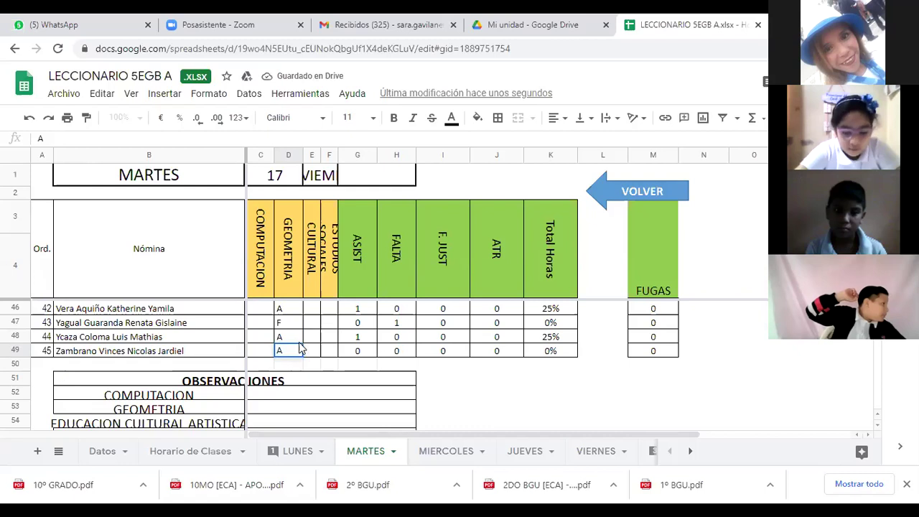
# Review the GEOMETRIA attendance marks from the end of the list back to student 1, and stop the Zoom screen share.
pyautogui.scroll(1, 282, 329)
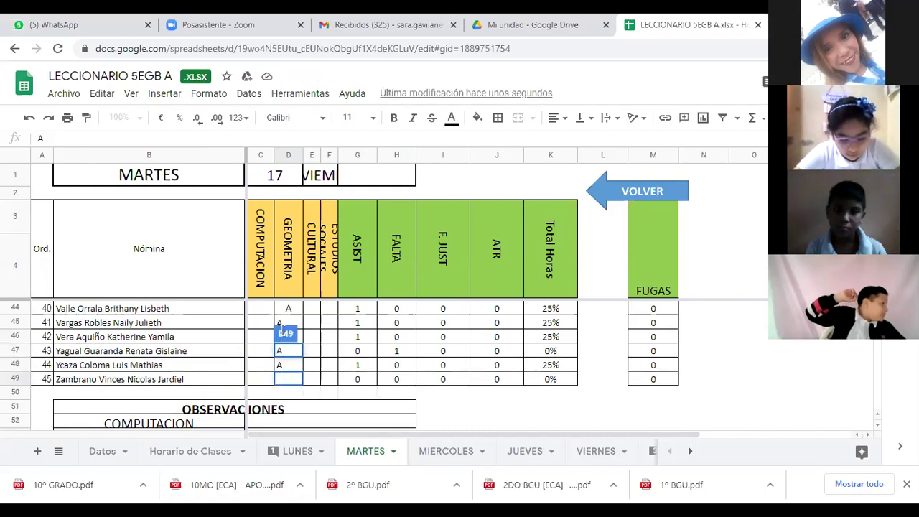
pyautogui.scroll(3, 305, 329)
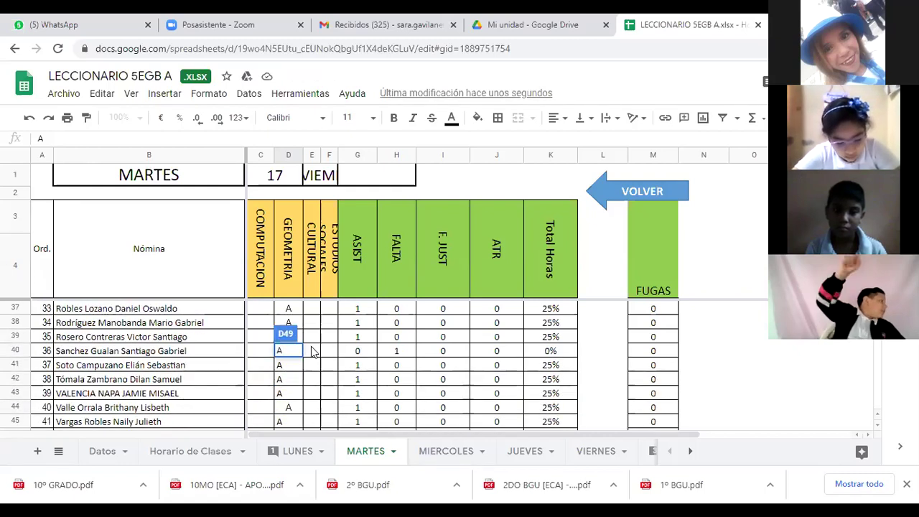
pyautogui.scroll(-1, 307, 330)
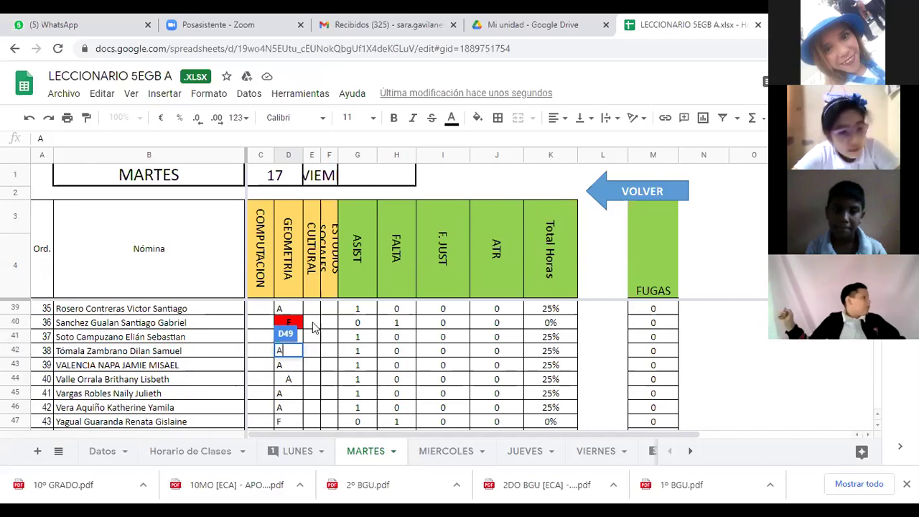
pyautogui.scroll(2, 311, 330)
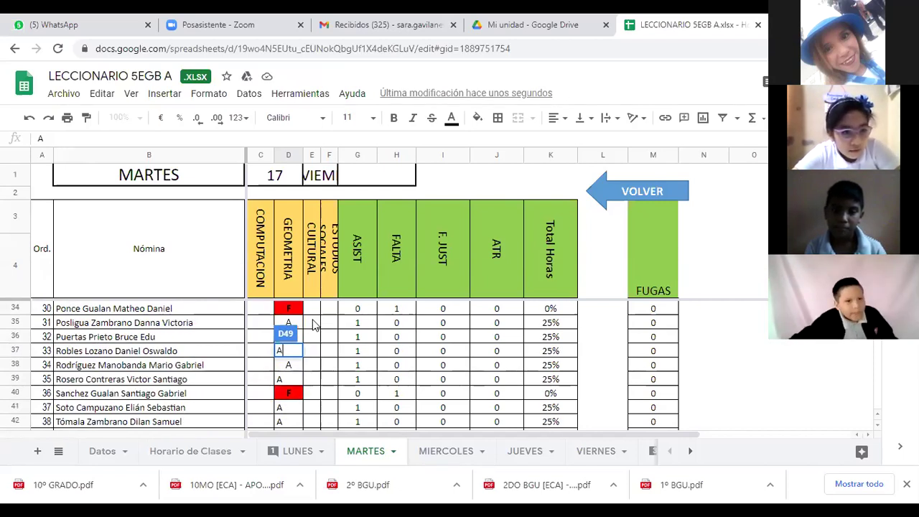
pyautogui.scroll(5, 312, 324)
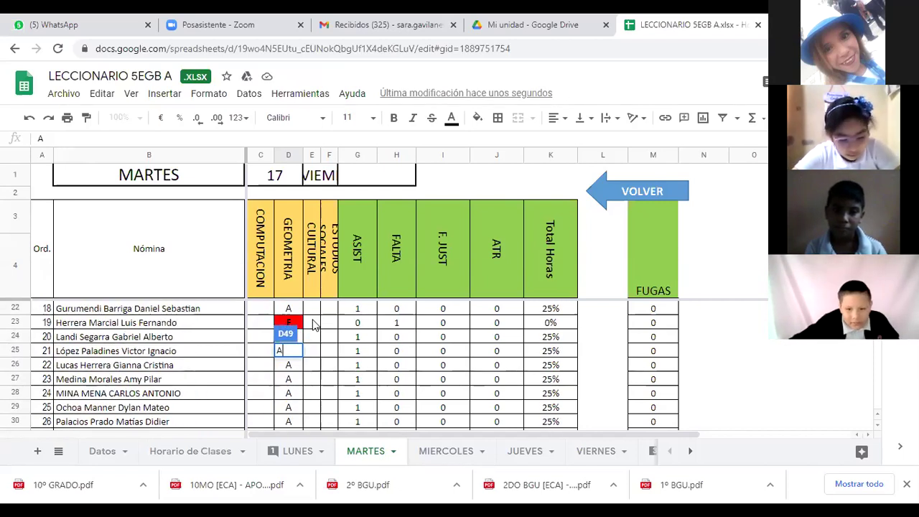
pyautogui.scroll(7, 313, 325)
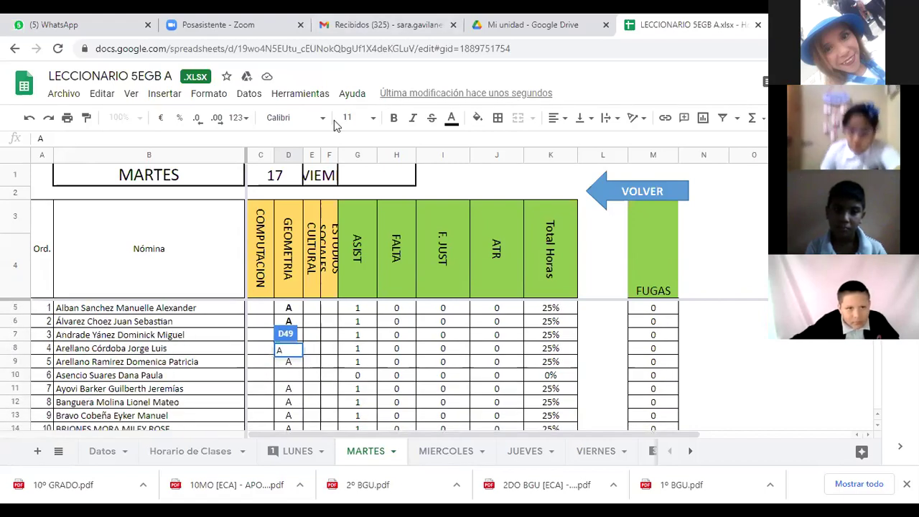
pyautogui.hotkey('alt', 's')
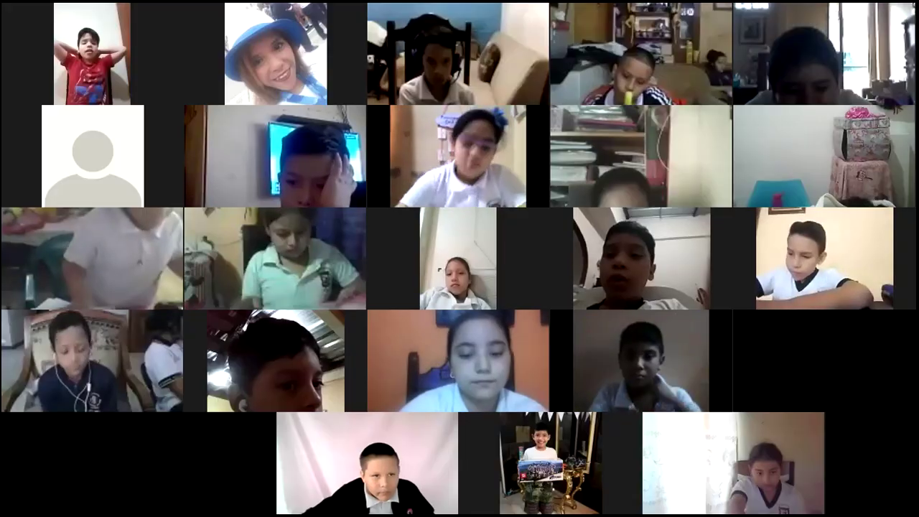